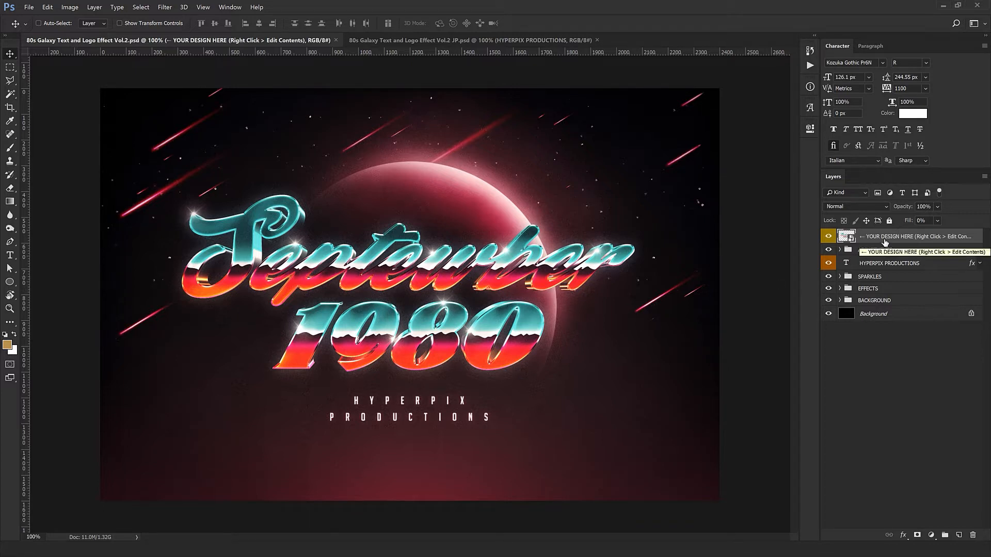
# Step: Open the contents of the YOUR DESIGN HERE smart object and replace the upper text line with "Vaporwave"
pyautogui.rightClick(884, 241)
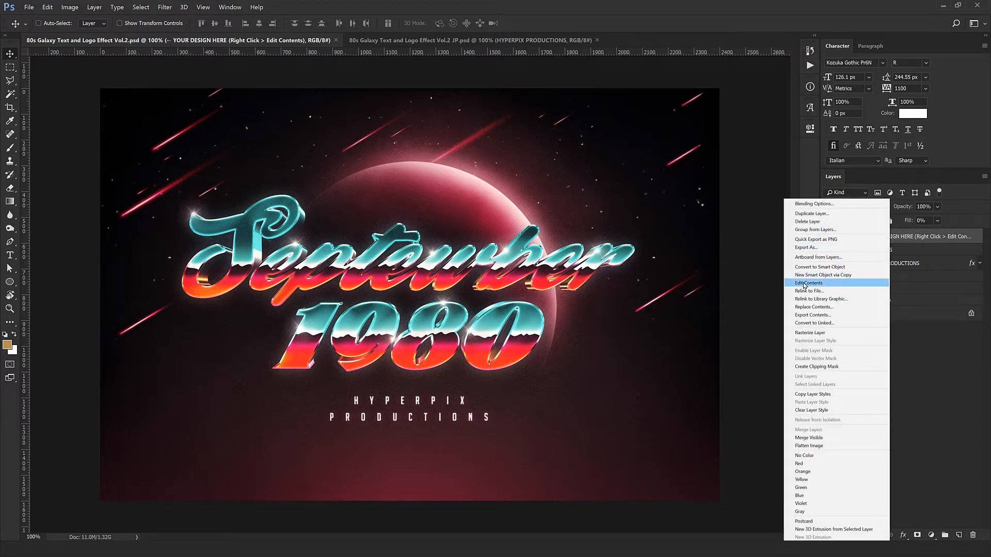
pyautogui.click(826, 283)
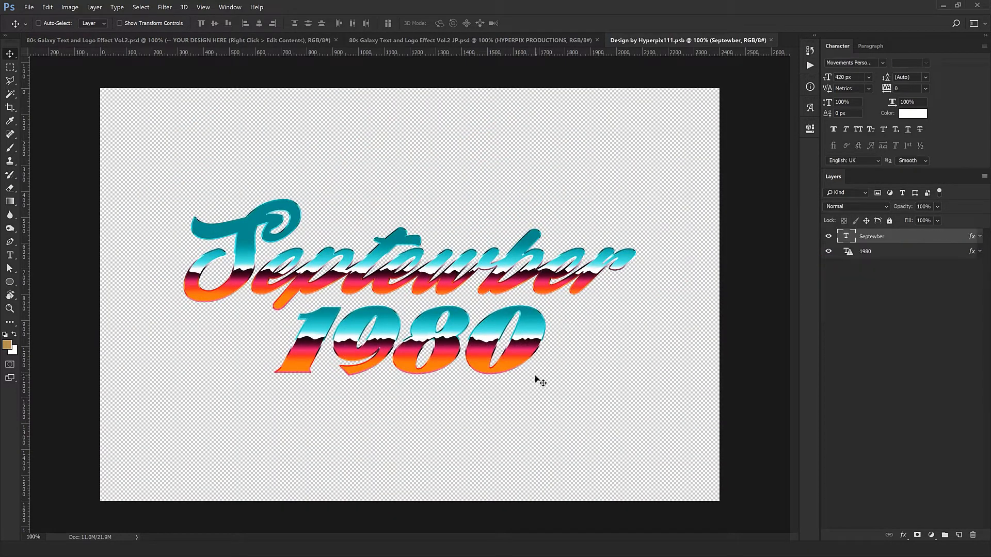
pyautogui.doubleClick(845, 237)
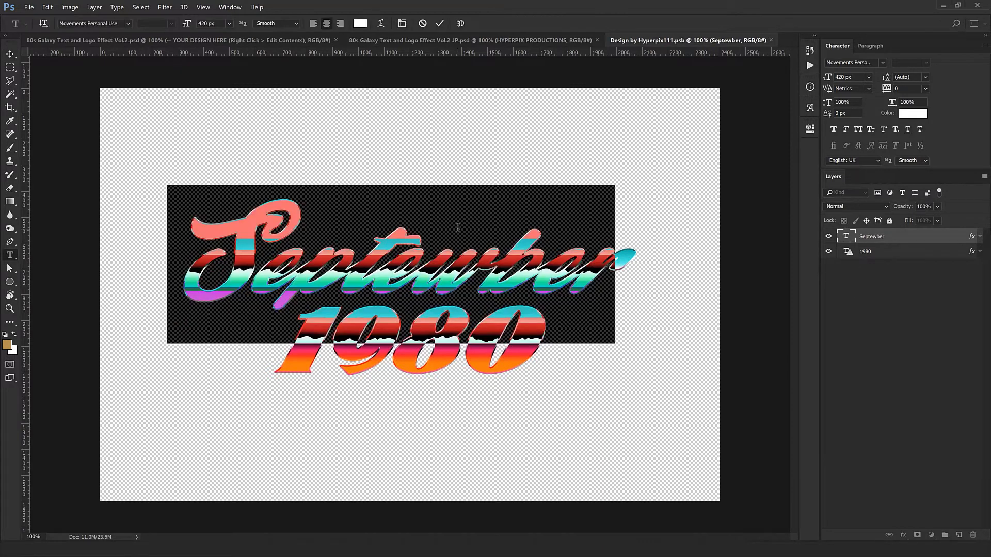
pyautogui.write('Vaporw')
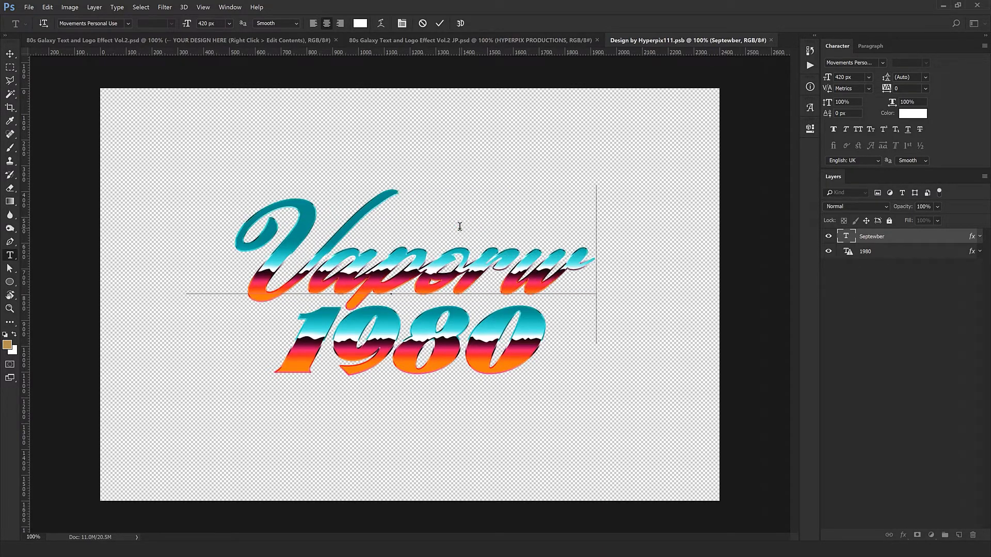
pyautogui.write('ave')
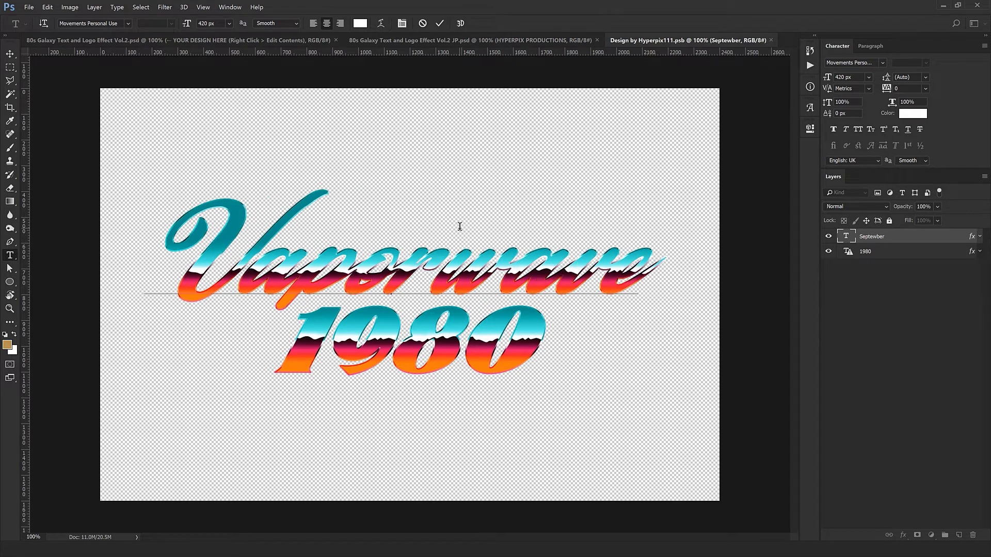
pyautogui.hotkey('ctrl', 'Return')
# Step: Replace the "1980" text with "Style"
pyautogui.doubleClick(850, 250)
pyautogui.write('S')
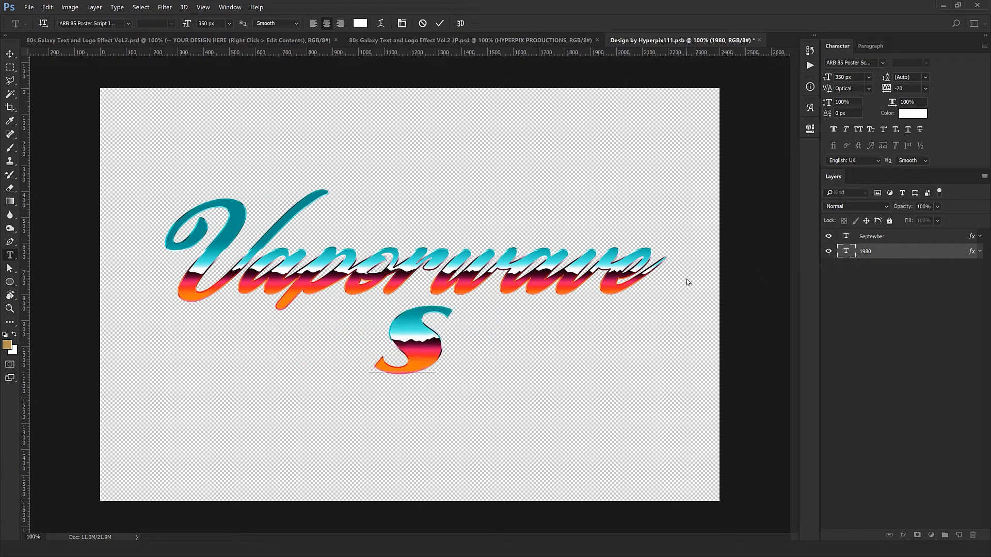
pyautogui.write('tyle')
pyautogui.hotkey('ctrl', 'Return')
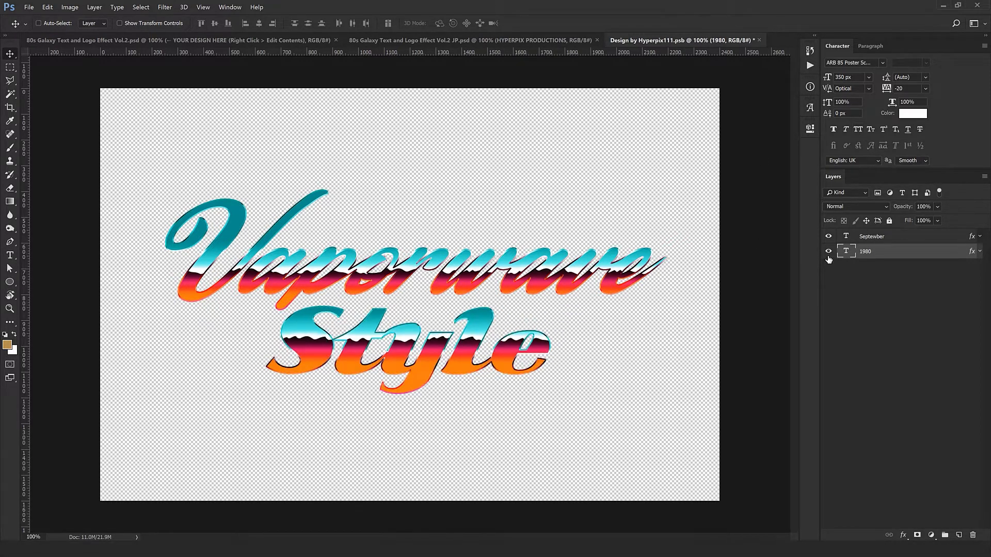
# Step: Scale the Vaporwave text proportionally down to about 90% around its centre
pyautogui.click(878, 238)
pyautogui.hotkey('ctrl', 't')
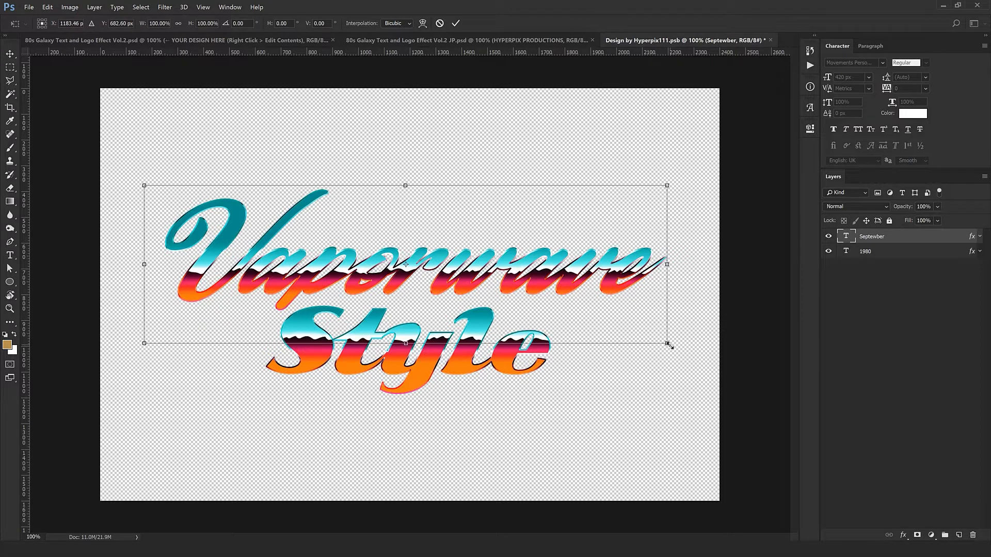
pyautogui.moveTo(668, 343); pyautogui.dragTo(638, 336)
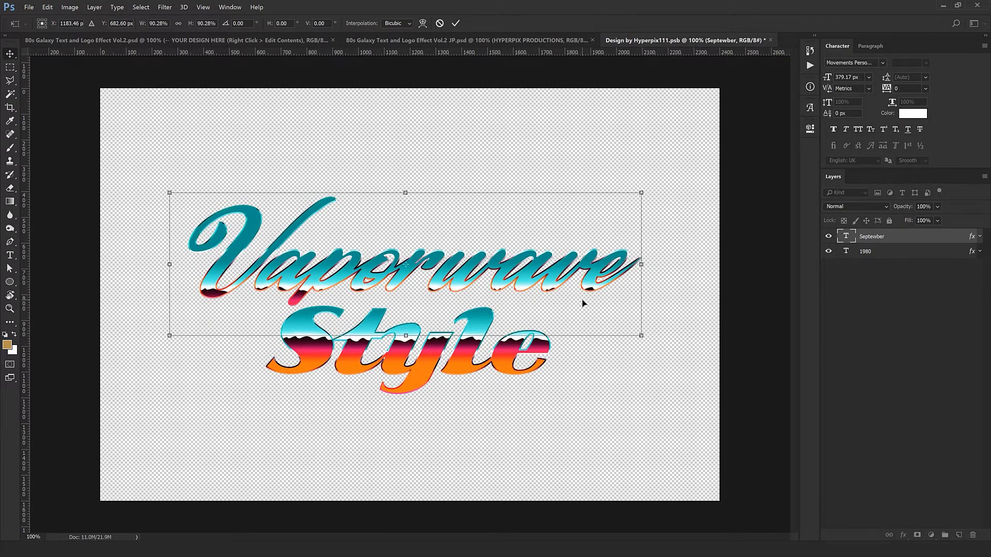
pyautogui.press('Return')
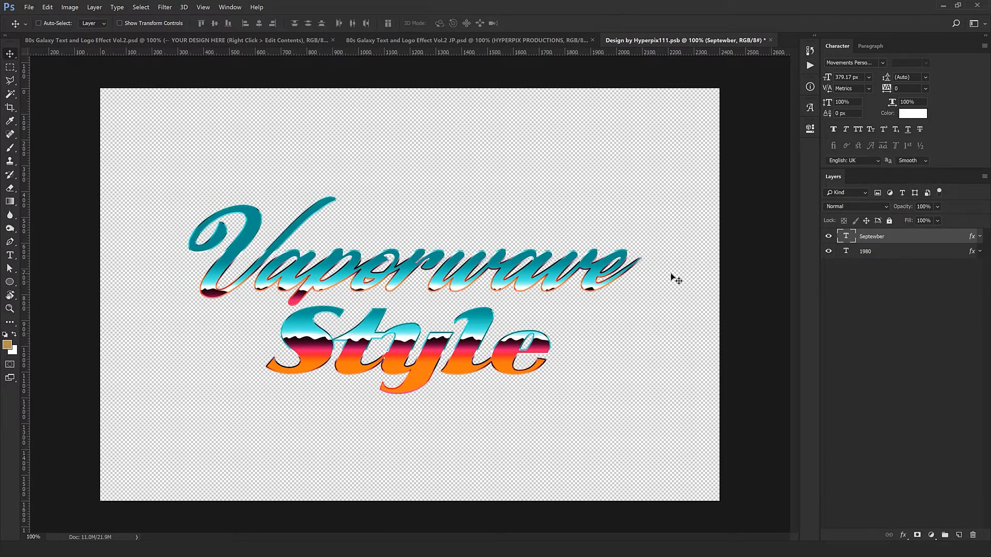
# Step: Reposition the Vaporwave text's Pattern Overlay so the chrome horizon line runs through the middle of the letters
pyautogui.doubleClick(973, 238)
pyautogui.click(619, 467)
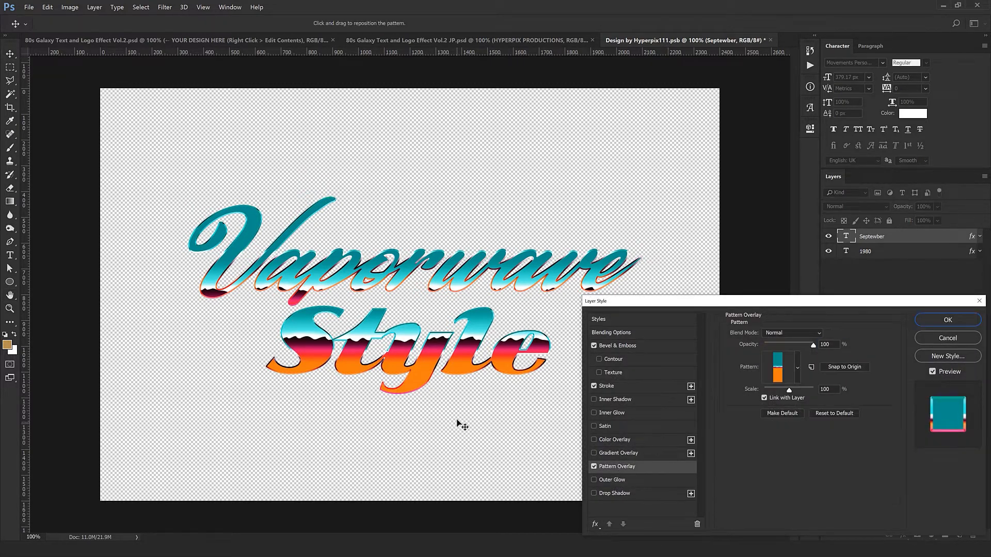
pyautogui.moveTo(458, 423); pyautogui.dragTo(413, 398)
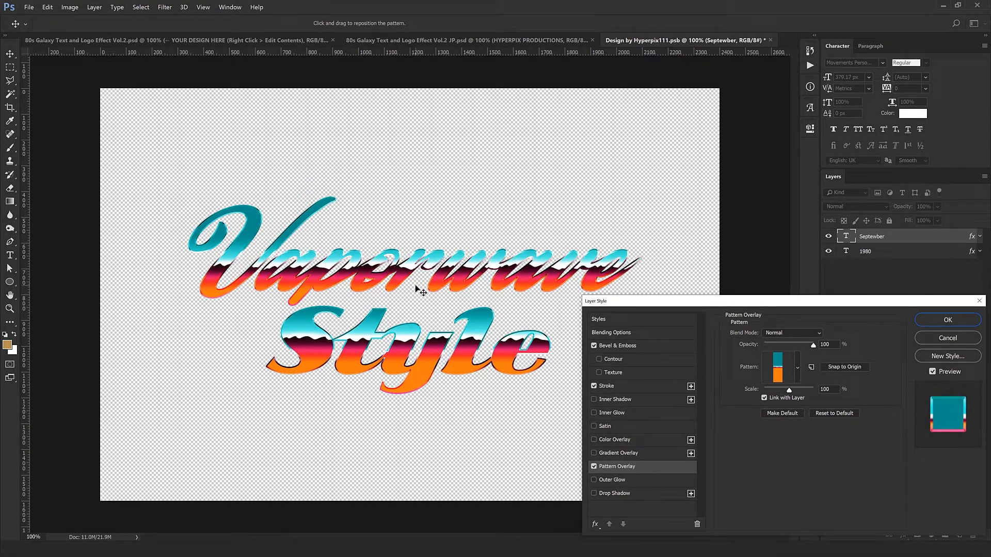
pyautogui.moveTo(416, 286); pyautogui.dragTo(400, 286)
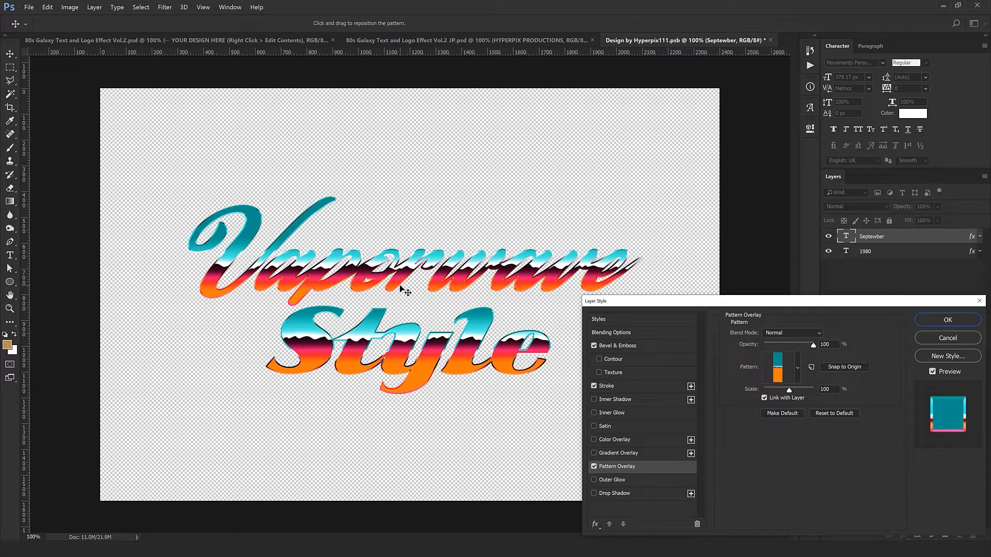
pyautogui.click(936, 321)
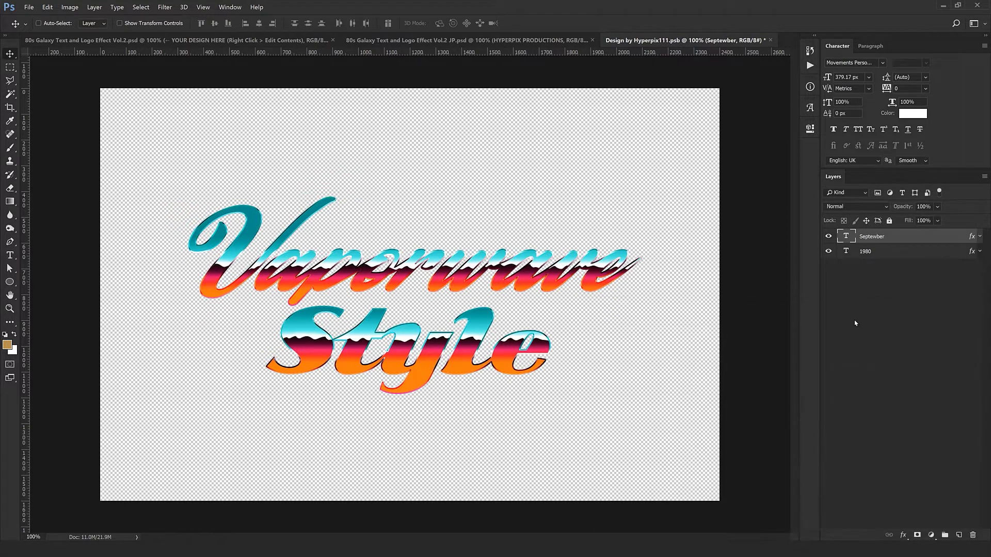
# Step: Shift the Pattern Overlay on the Style text so its horizon line sits slightly lower in the letters
pyautogui.click(946, 254)
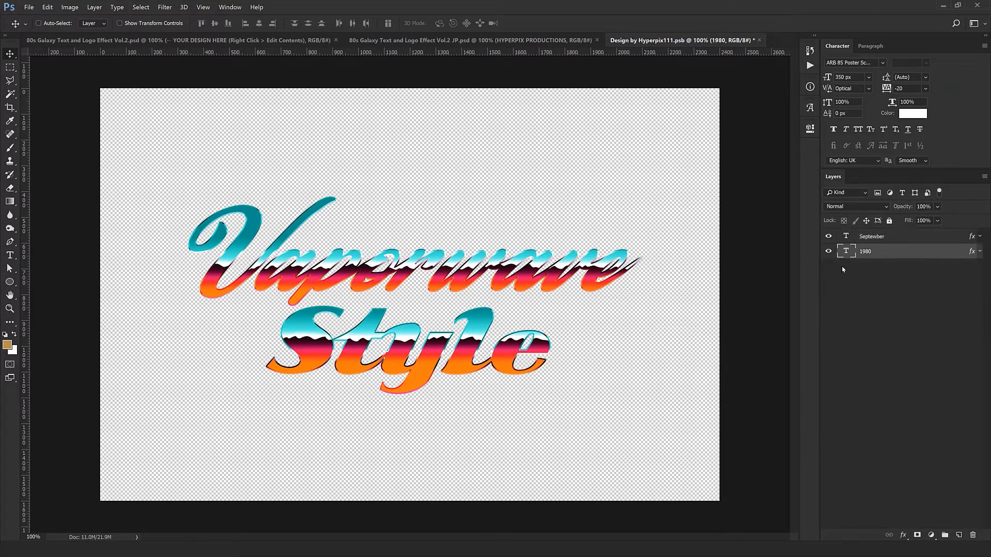
pyautogui.doubleClick(955, 257)
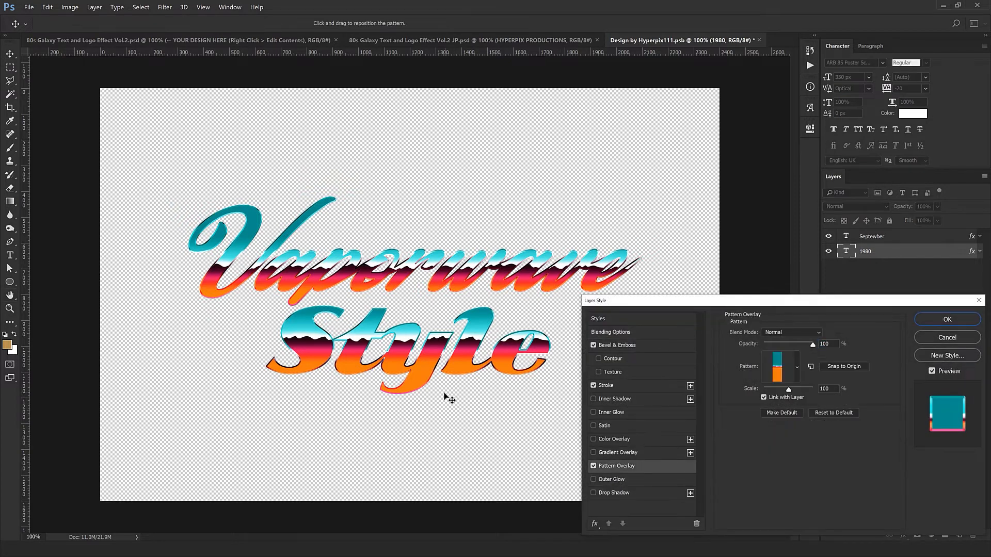
pyautogui.moveTo(449, 399); pyautogui.dragTo(428, 405)
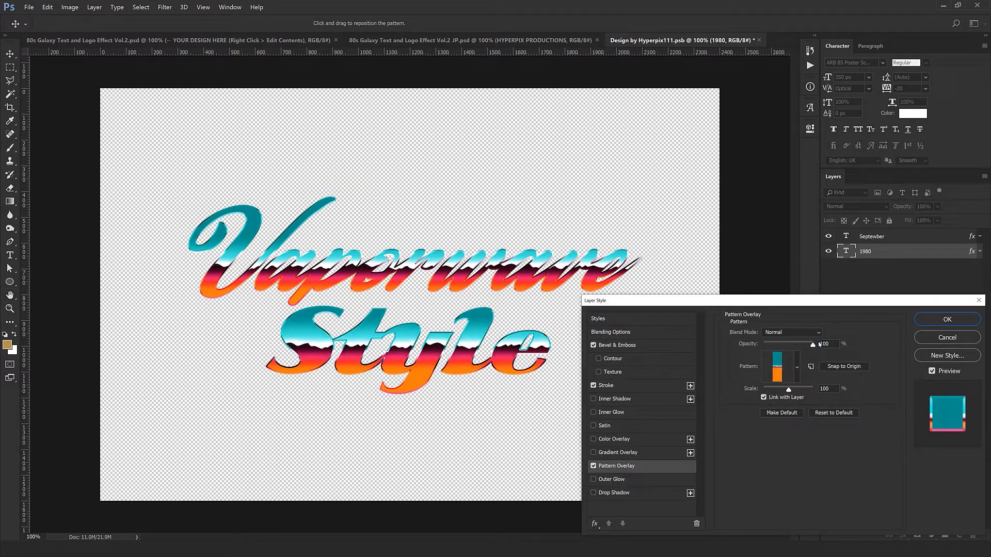
pyautogui.click(948, 320)
# Step: Scale the Style text down proportionally to a font size of about 325 px
pyautogui.hotkey('ctrl', 't')
pyautogui.moveTo(541, 392)
pyautogui.mouseDown()
pyautogui.moveTo(524, 373)
pyautogui.moveTo(539, 389)
pyautogui.mouseUp()
pyautogui.press('Return')
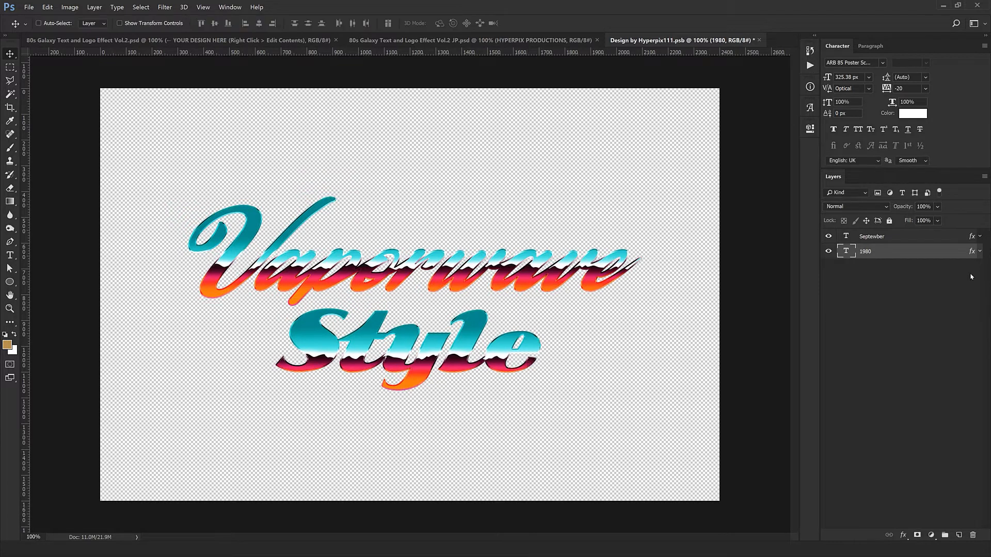
# Step: Realign the Pattern Overlay on the resized Style text so the horizon line crosses the middle of the letters
pyautogui.doubleClick(969, 253)
pyautogui.click(615, 466)
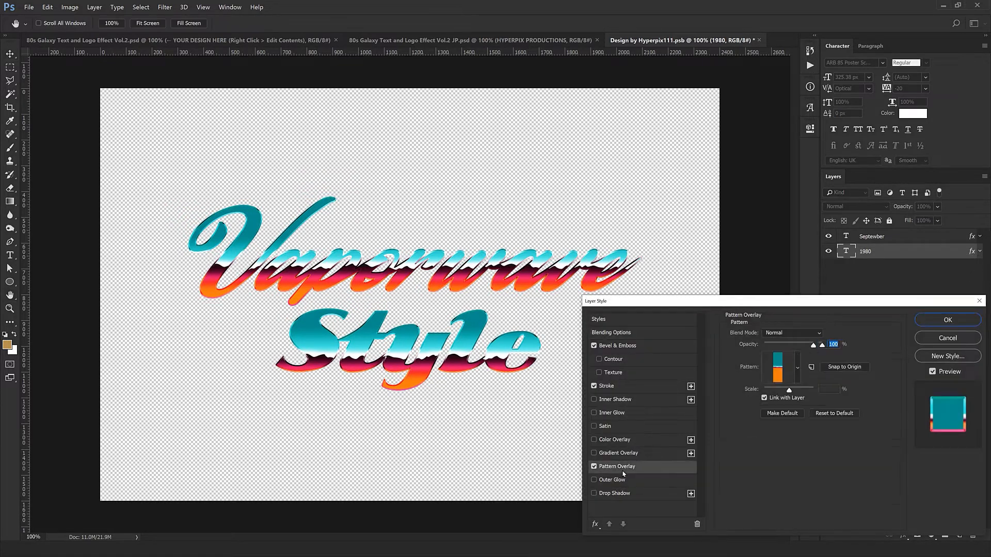
pyautogui.moveTo(440, 427); pyautogui.dragTo(429, 424)
pyautogui.click(947, 320)
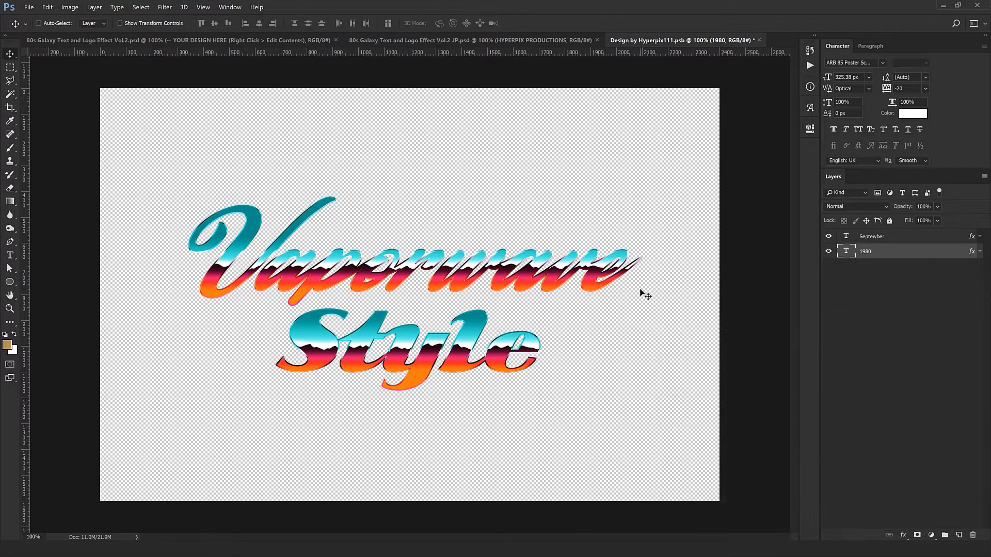
# Step: Move both text layers together to centre them on the canvas, and close the smart object document with its changes saved
pyautogui.keyDown('ctrl'); pyautogui.click(889, 239); pyautogui.keyUp('ctrl')
pyautogui.hotkey('ctrl', 't')
pyautogui.moveTo(546, 264); pyautogui.dragTo(541, 266)
pyautogui.press('Return')
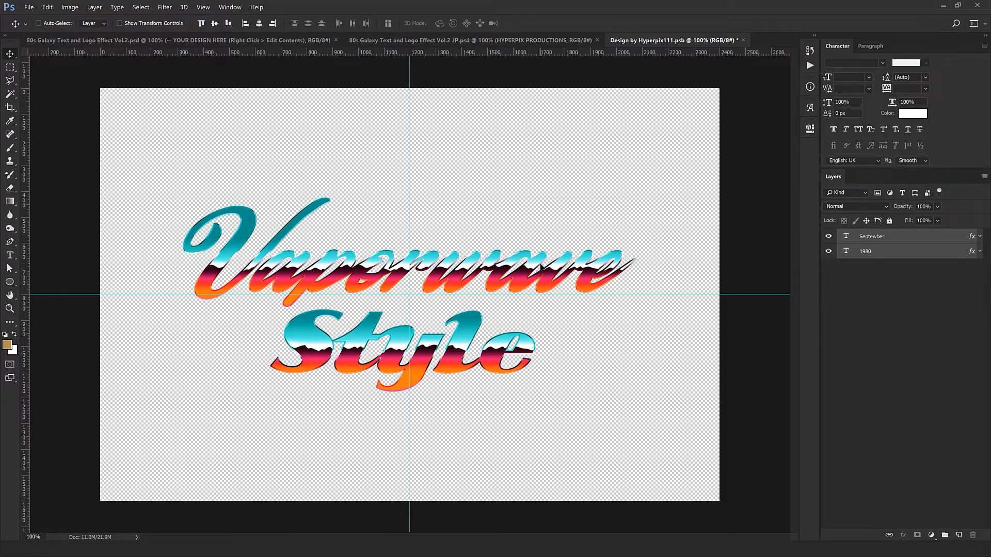
pyautogui.click(744, 40)
pyautogui.click(463, 207)
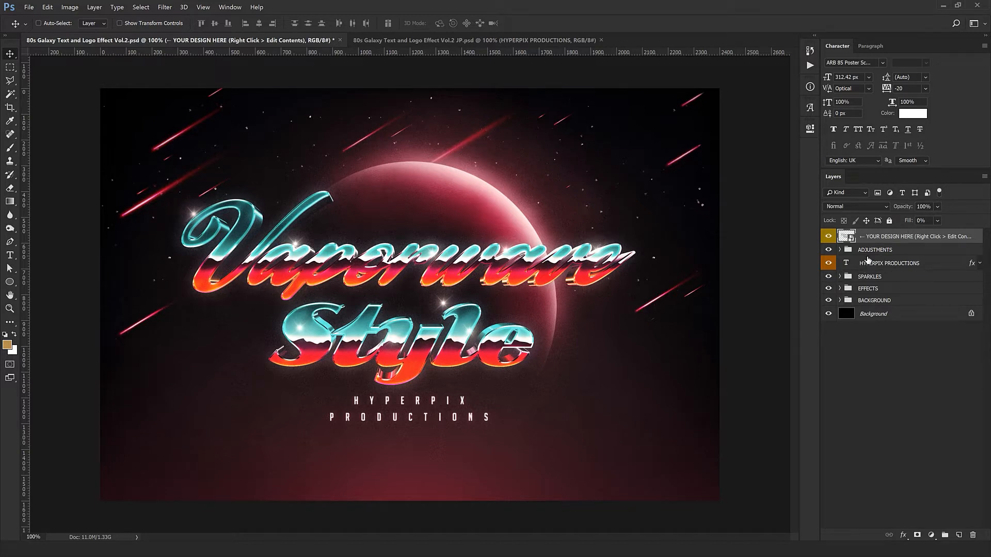
# Step: Hide the EXTRUSION group inside the EFFECTS group and inspect the lettering up close
pyautogui.click(864, 290)
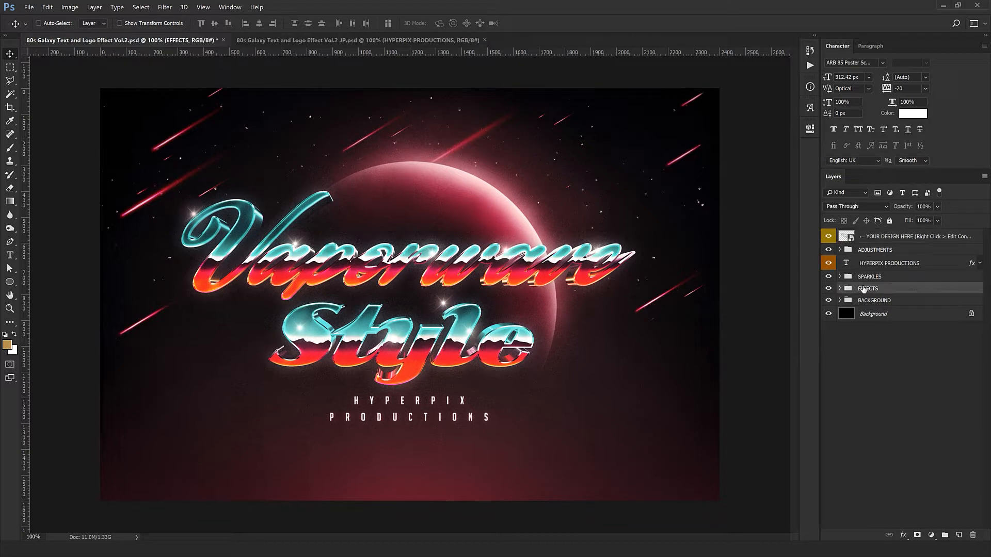
pyautogui.click(841, 290)
pyautogui.click(895, 325)
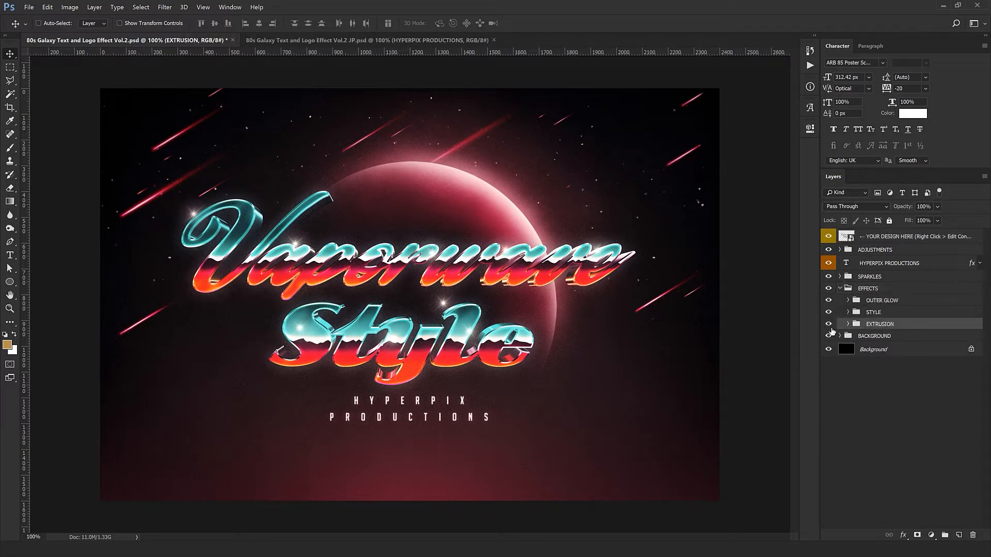
pyautogui.click(829, 325)
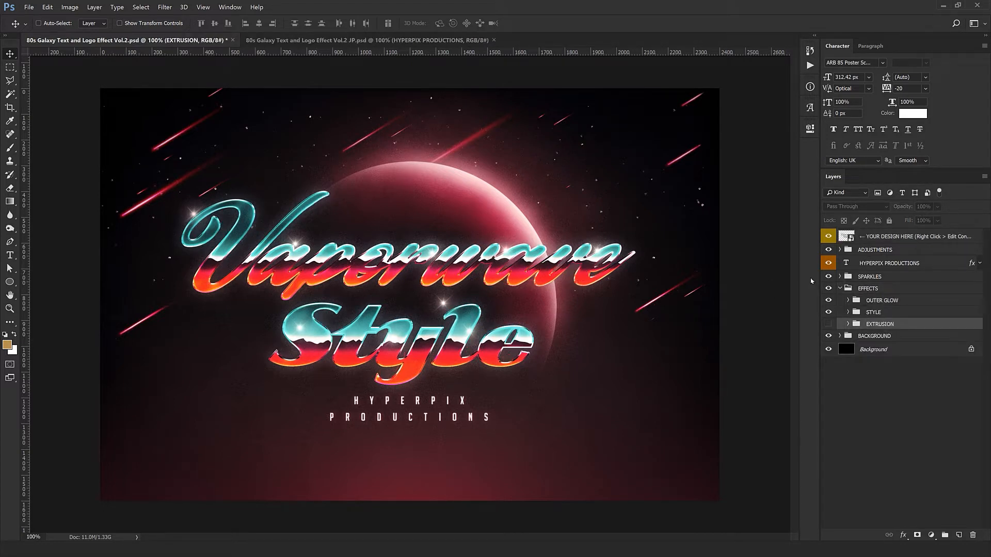
pyautogui.hotkey('ctrl', '+')
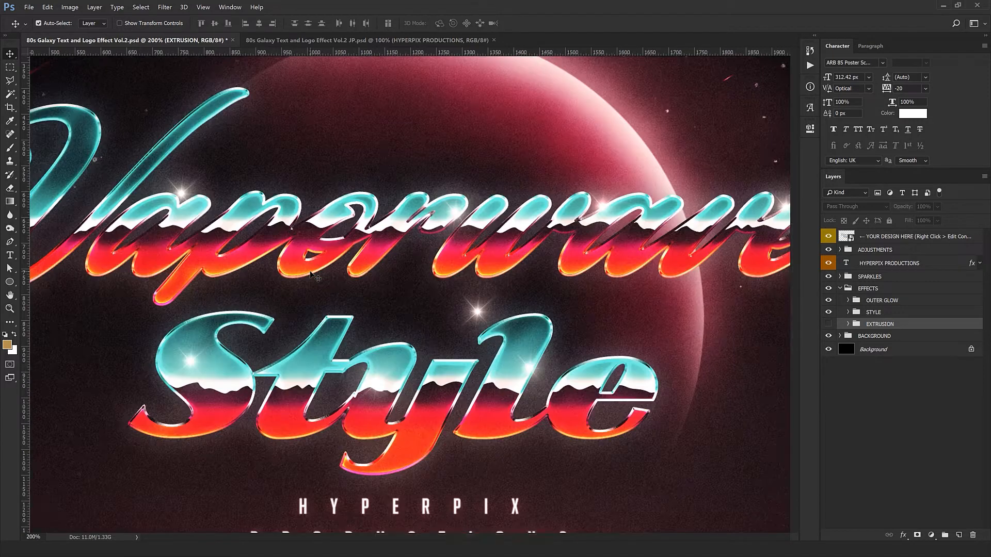
pyautogui.moveTo(352, 293); pyautogui.dragTo(491, 413)
pyautogui.hotkey('ctrl', '-')
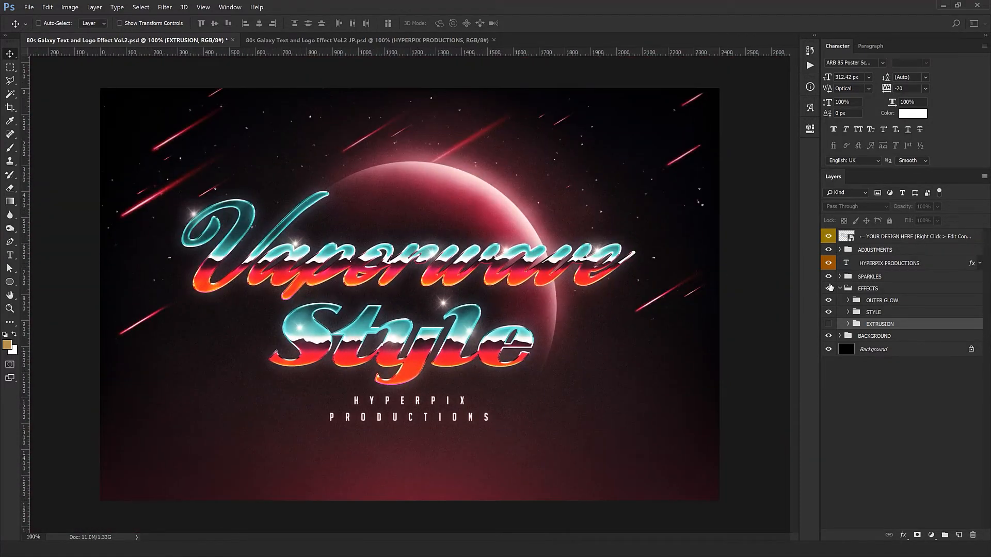
# Step: Expand the COLOR / BRIGHTNESS / CONTRAST group under ADJUSTMENTS and toggle the Brightness/Contrast layer to preview its effect
pyautogui.click(840, 250)
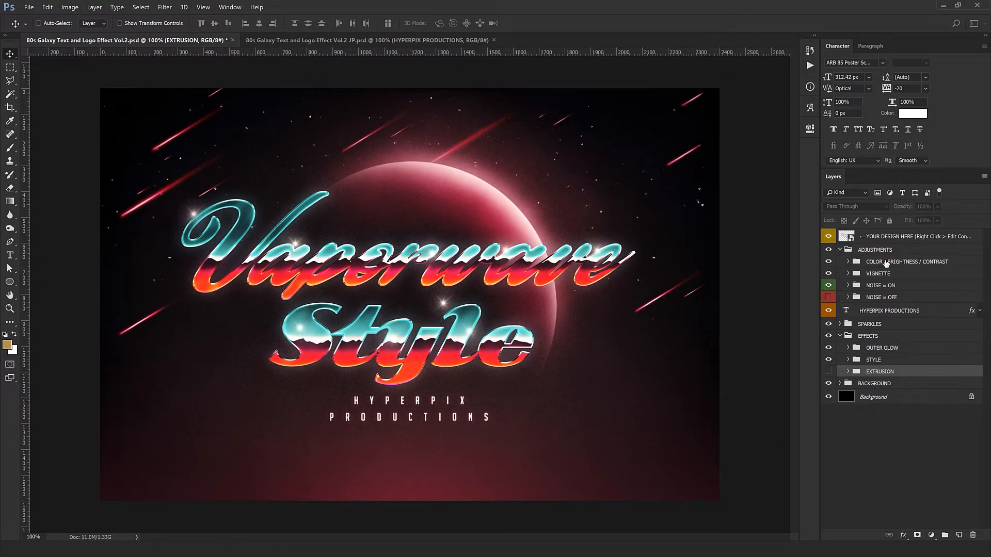
pyautogui.click(849, 263)
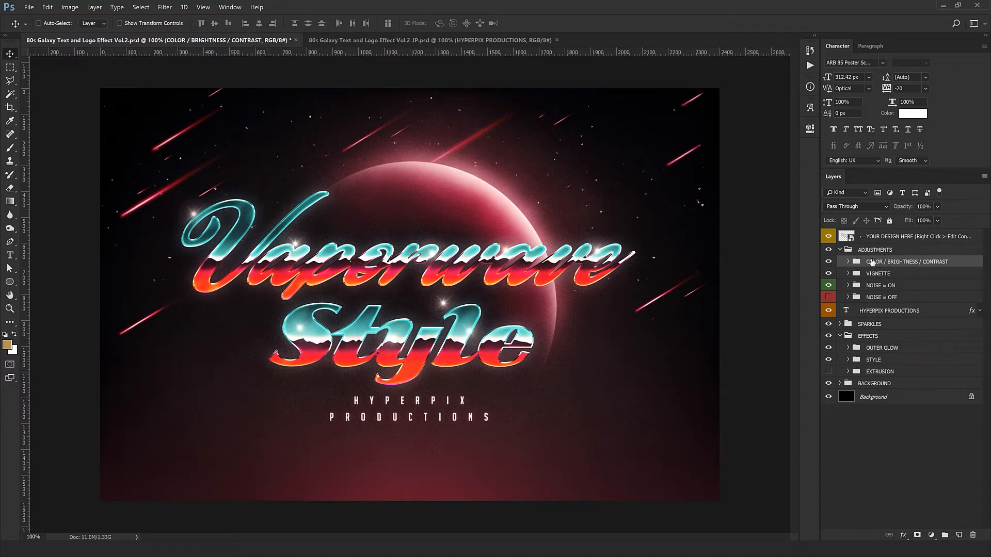
pyautogui.click(848, 262)
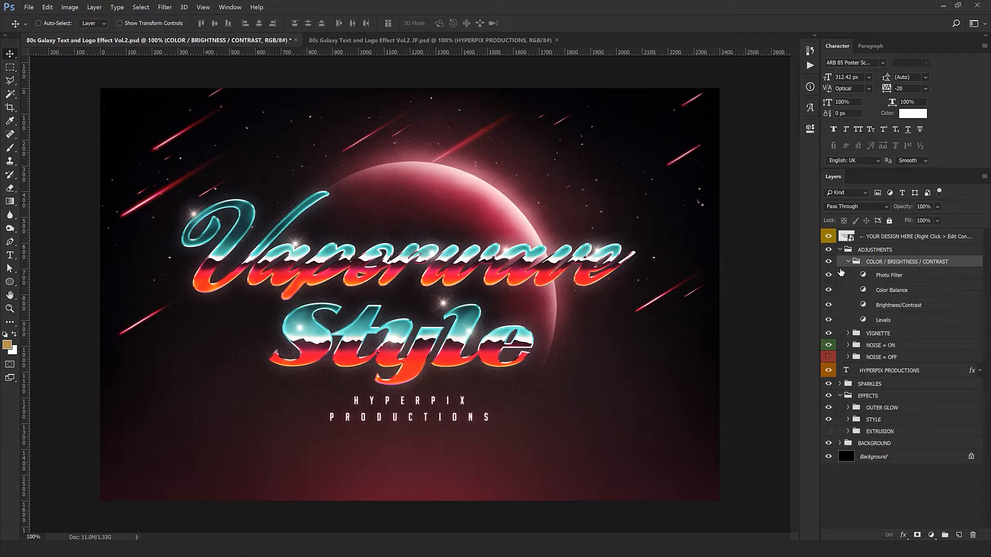
pyautogui.click(830, 306)
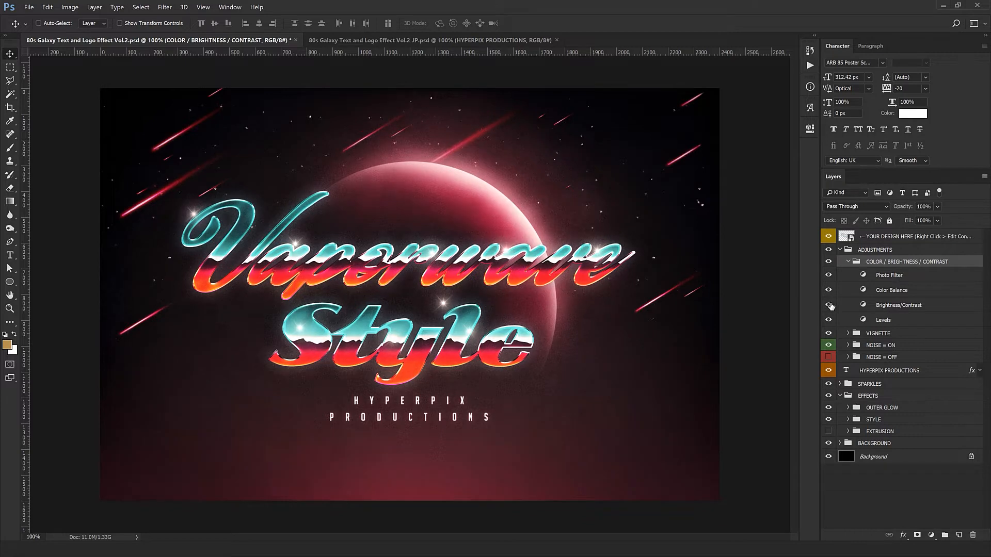
# Step: Adjust the Color Balance layer's midtones to give the artwork a cooler, purplish tint, and collapse its group
pyautogui.doubleClick(863, 294)
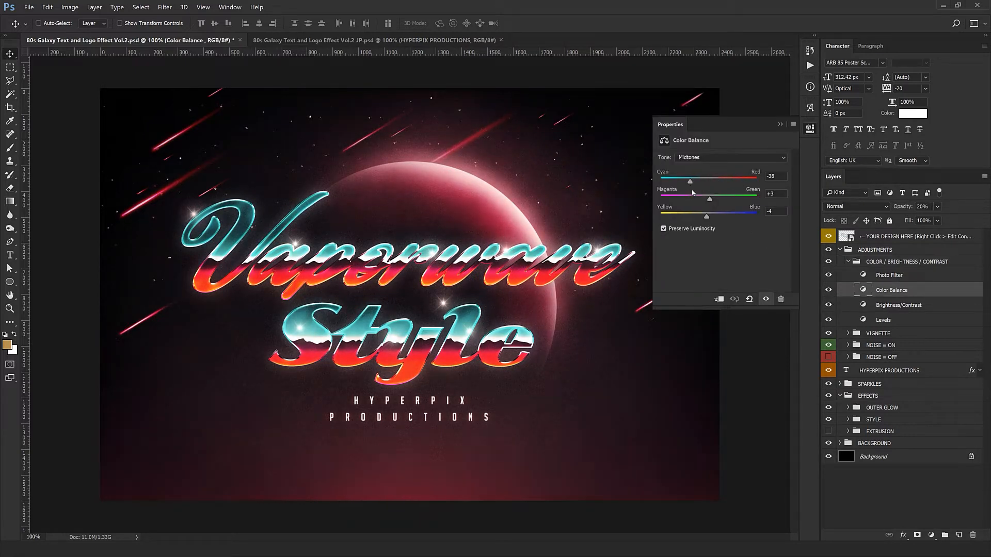
pyautogui.moveTo(679, 196); pyautogui.dragTo(657, 196)
pyautogui.moveTo(706, 218)
pyautogui.mouseDown()
pyautogui.moveTo(760, 217)
pyautogui.moveTo(706, 217)
pyautogui.mouseUp()
pyautogui.click(677, 125)
pyautogui.click(856, 262)
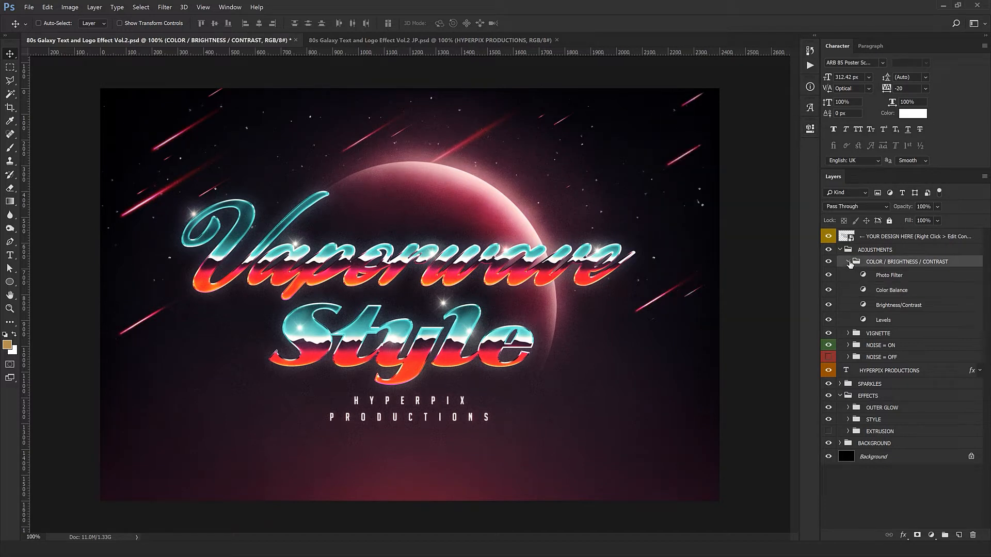
pyautogui.click(848, 261)
# Step: Expand the VIGNETTE group, select its Vignette layer and toggle the layer's visibility to compare the effect
pyautogui.click(855, 274)
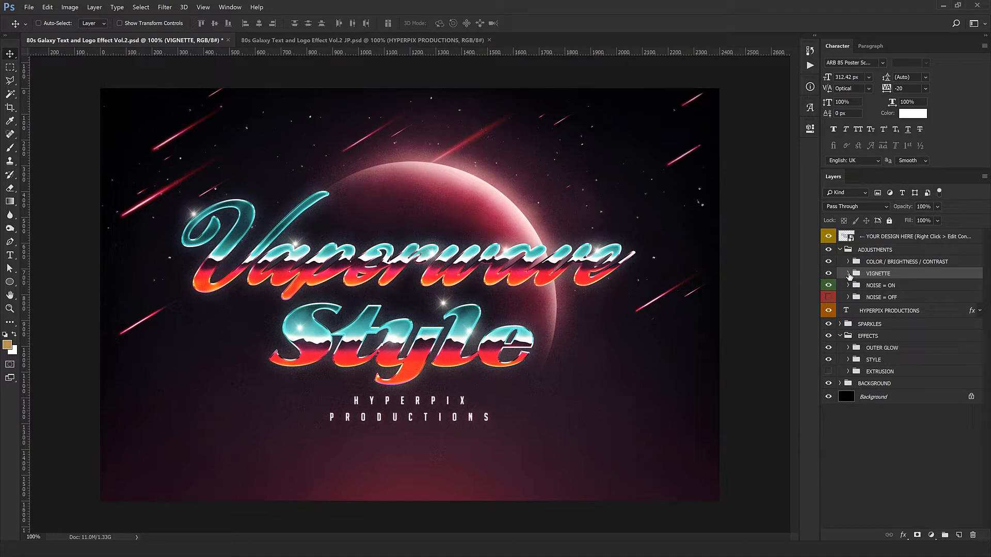
pyautogui.click(848, 273)
pyautogui.click(857, 287)
pyautogui.click(830, 287)
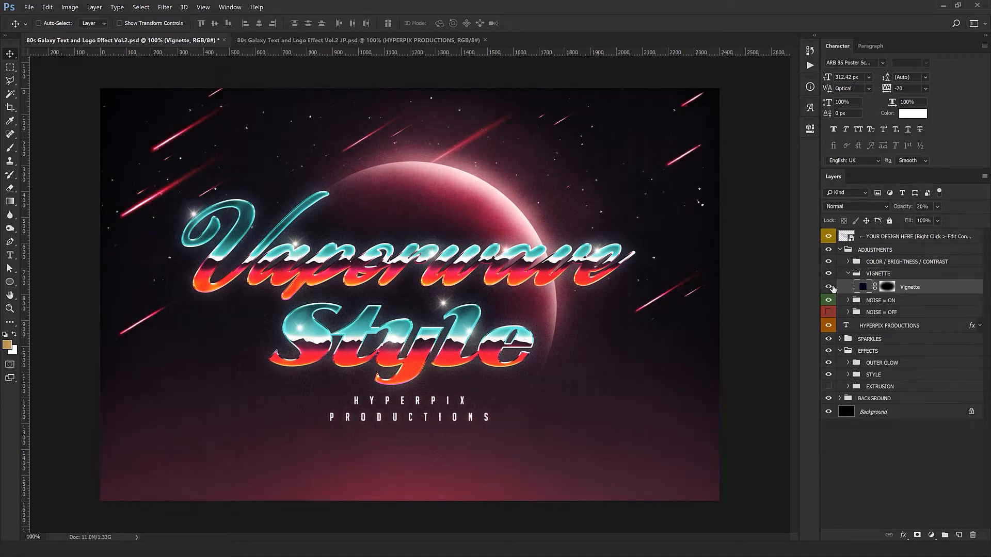
# Step: Toggle the Vignette layer's visibility, try a different opacity for it and undo the opacity change
pyautogui.click(829, 287)
pyautogui.click(829, 287)
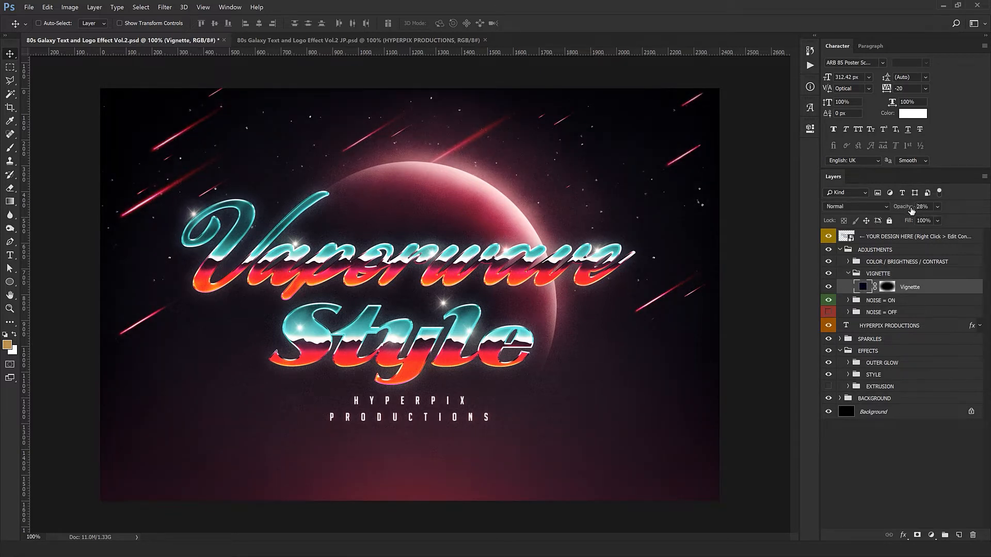
pyautogui.moveTo(912, 211); pyautogui.dragTo(945, 235)
pyautogui.hotkey('ctrl', 'z')
# Step: Try the red fill colour fa0141 on the Vignette layer and cancel the colour change
pyautogui.doubleClick(861, 288)
pyautogui.write('fa0141')
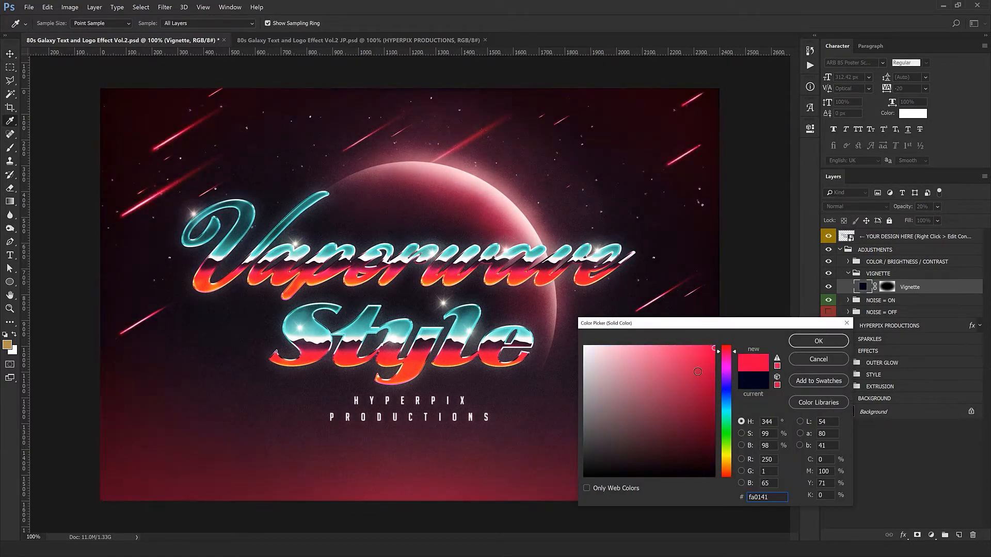
pyautogui.moveTo(698, 372); pyautogui.dragTo(713, 353)
pyautogui.click(816, 356)
# Step: Collapse the VIGNETTE group, select the NOISE = ON group and examine the grain on the planet, sky and lettering up close
pyautogui.click(847, 274)
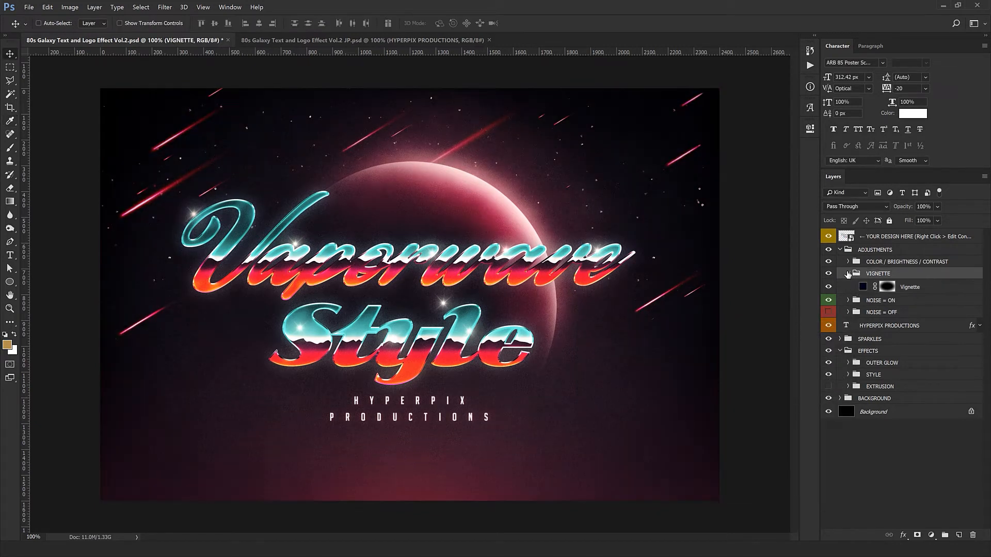
pyautogui.click(848, 274)
pyautogui.keyDown('ctrl'); pyautogui.click(476, 280); pyautogui.keyUp('ctrl')
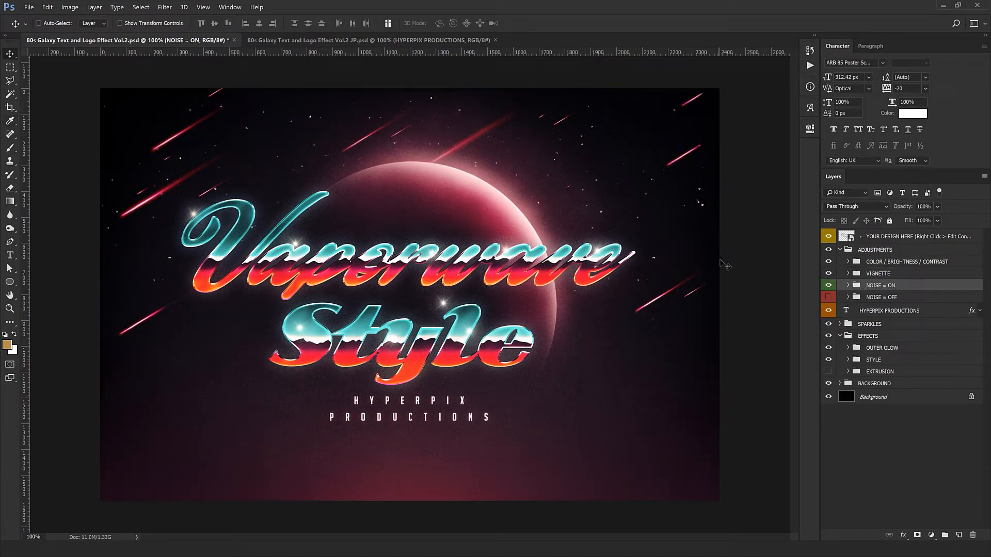
pyautogui.hotkey('ctrl', '+')
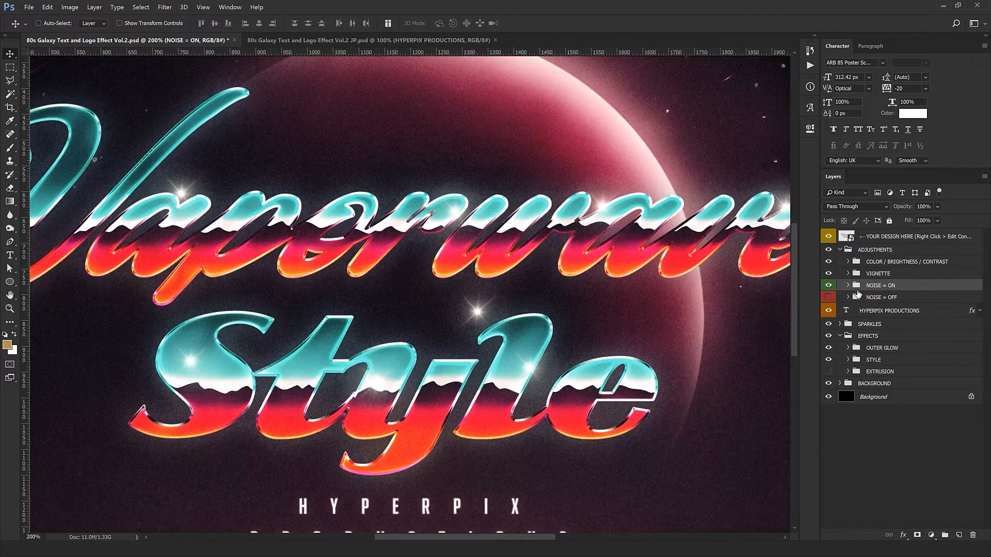
pyautogui.moveTo(682, 328)
pyautogui.mouseDown()
pyautogui.moveTo(343, 352)
pyautogui.moveTo(826, 551)
pyautogui.mouseUp()
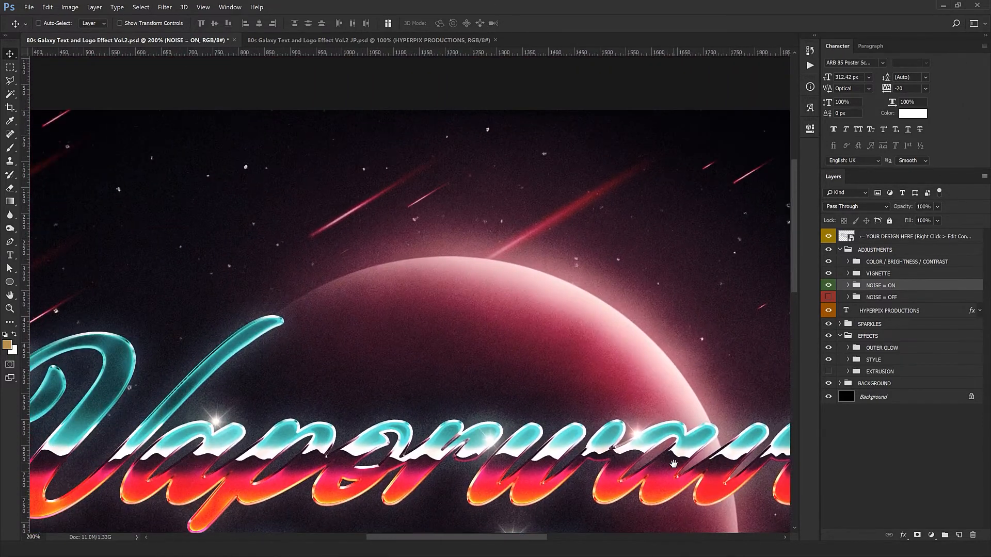
pyautogui.moveTo(395, 388); pyautogui.dragTo(525, 370)
pyautogui.hotkey('ctrl', '+')
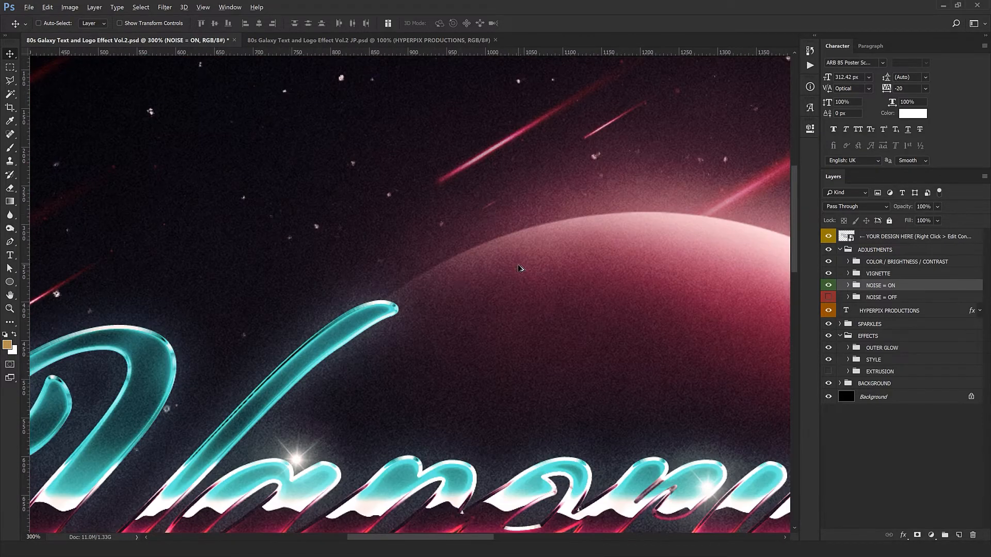
pyautogui.moveTo(317, 304); pyautogui.dragTo(469, 237)
pyautogui.moveTo(239, 333); pyautogui.dragTo(421, 200)
pyautogui.moveTo(411, 260)
pyautogui.mouseDown()
pyautogui.moveTo(396, 431)
pyautogui.moveTo(335, 491)
pyautogui.mouseUp()
pyautogui.moveTo(621, 405); pyautogui.dragTo(475, 367)
pyautogui.moveTo(684, 493); pyautogui.dragTo(509, 258)
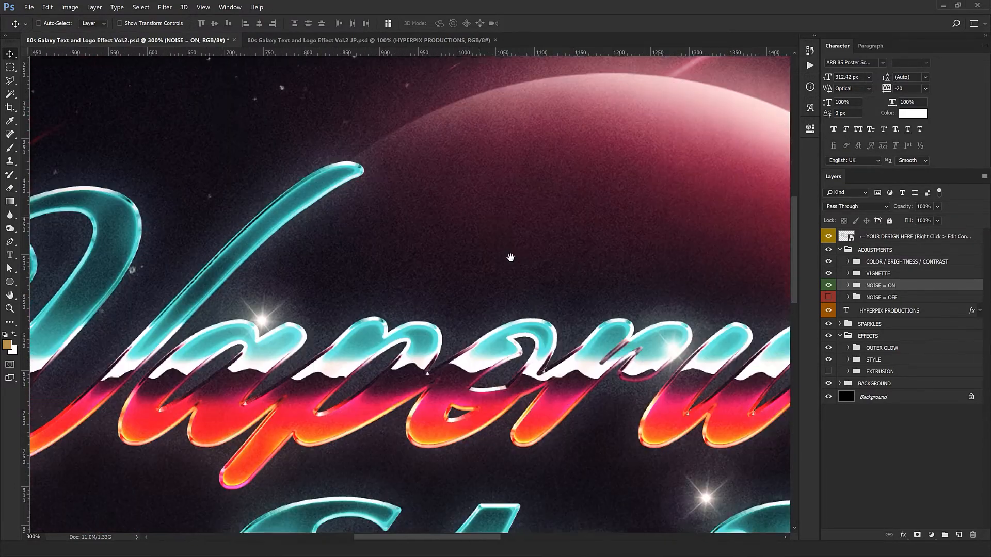
pyautogui.moveTo(548, 418); pyautogui.dragTo(579, 265)
pyautogui.keyDown('alt'); pyautogui.click(603, 330); pyautogui.keyUp('alt')
pyautogui.keyDown('alt'); pyautogui.click(603, 330); pyautogui.keyUp('alt')
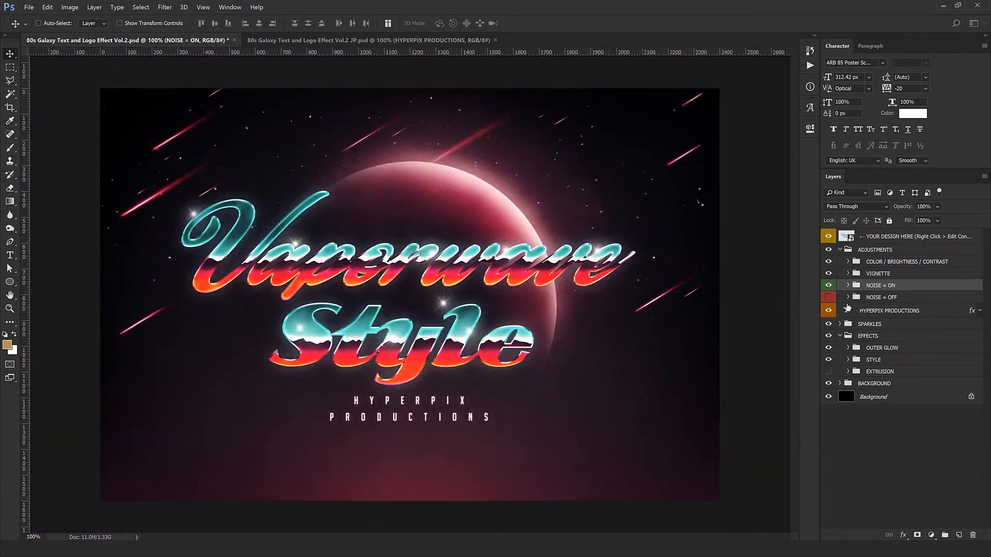
# Step: Hide the NOISE = ON group, show the NOISE = OFF group instead and inspect the noise-free artwork up close
pyautogui.click(829, 285)
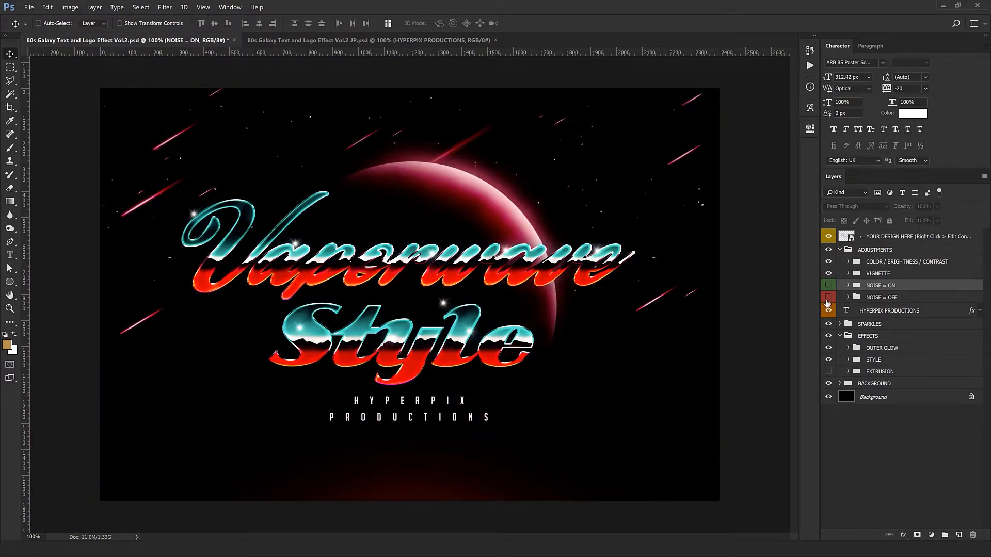
pyautogui.click(828, 298)
pyautogui.hotkey('ctrl', '+')
pyautogui.hotkey('ctrl', '+')
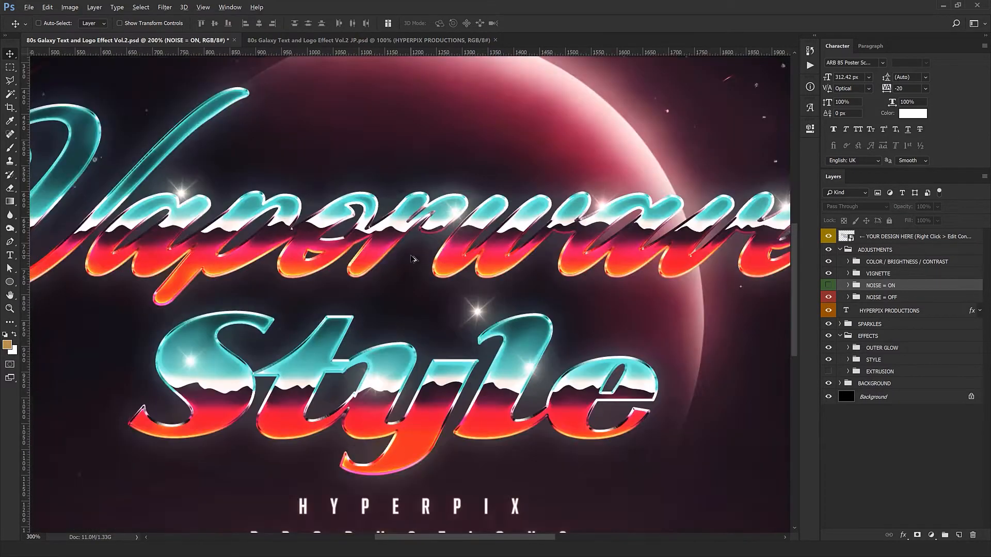
pyautogui.moveTo(582, 207); pyautogui.dragTo(688, 238)
pyautogui.keyDown('alt'); pyautogui.click(693, 253); pyautogui.keyUp('alt')
pyautogui.keyDown('alt'); pyautogui.click(694, 252); pyautogui.keyUp('alt')
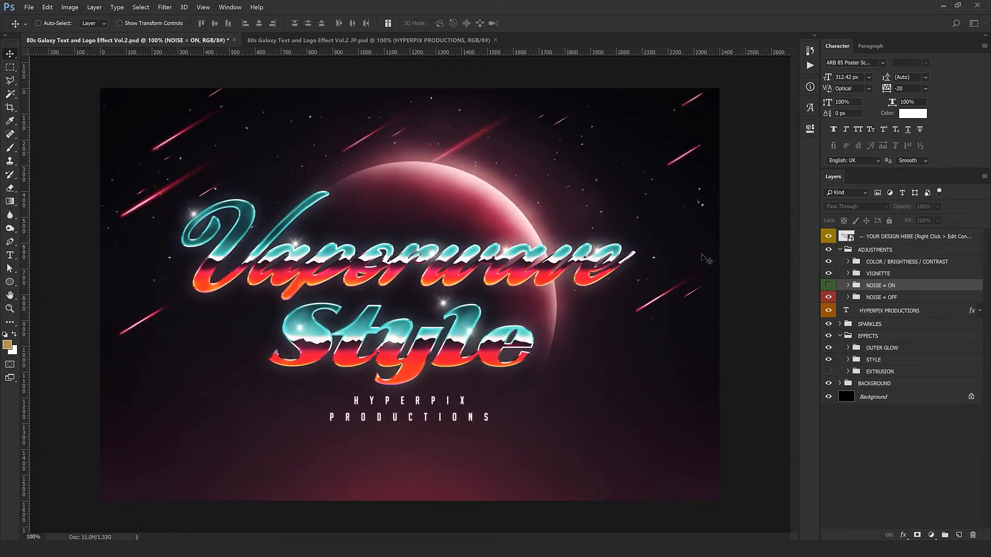
# Step: Show both noise groups together for comparison, and leave only the NOISE = ON group visible
pyautogui.click(828, 286)
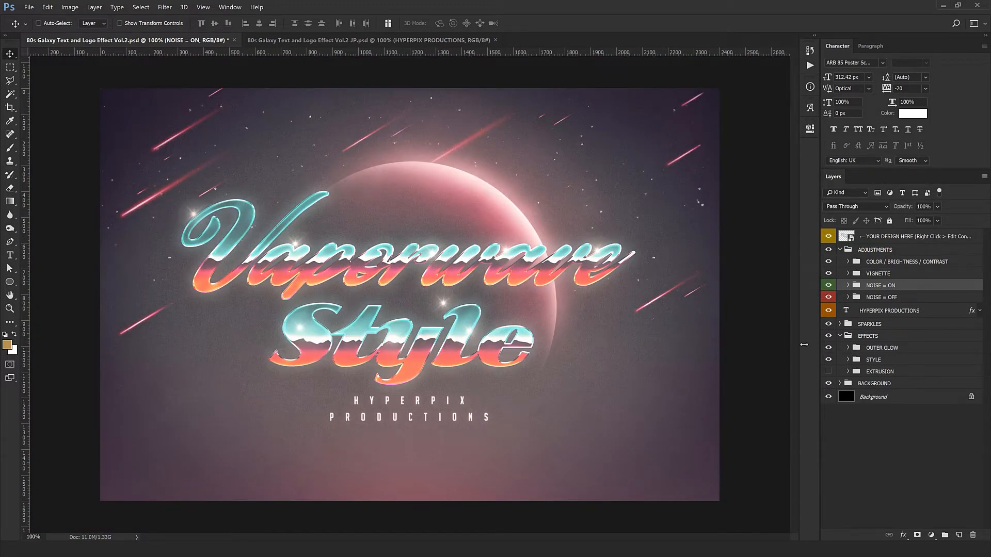
pyautogui.moveTo(828, 297); pyautogui.dragTo(829, 285)
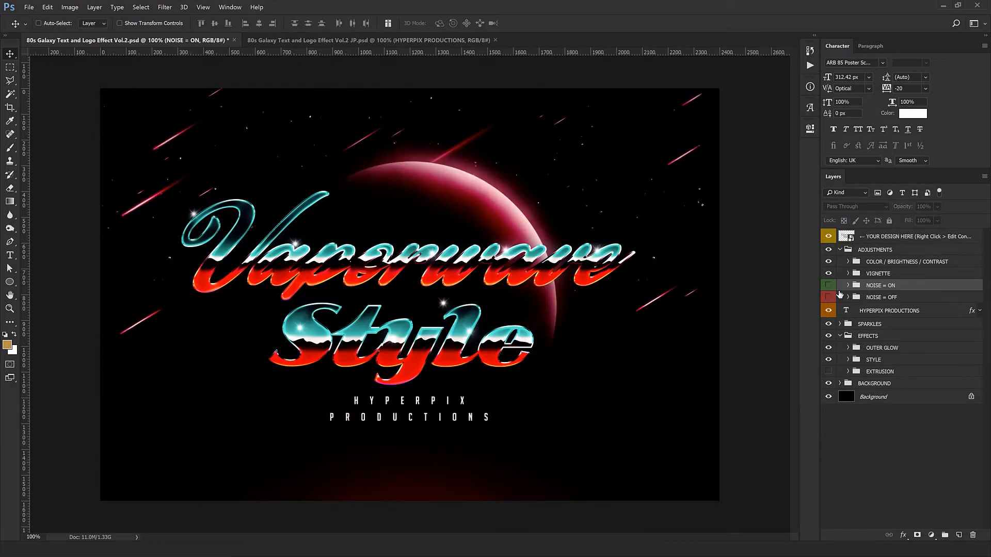
pyautogui.click(829, 286)
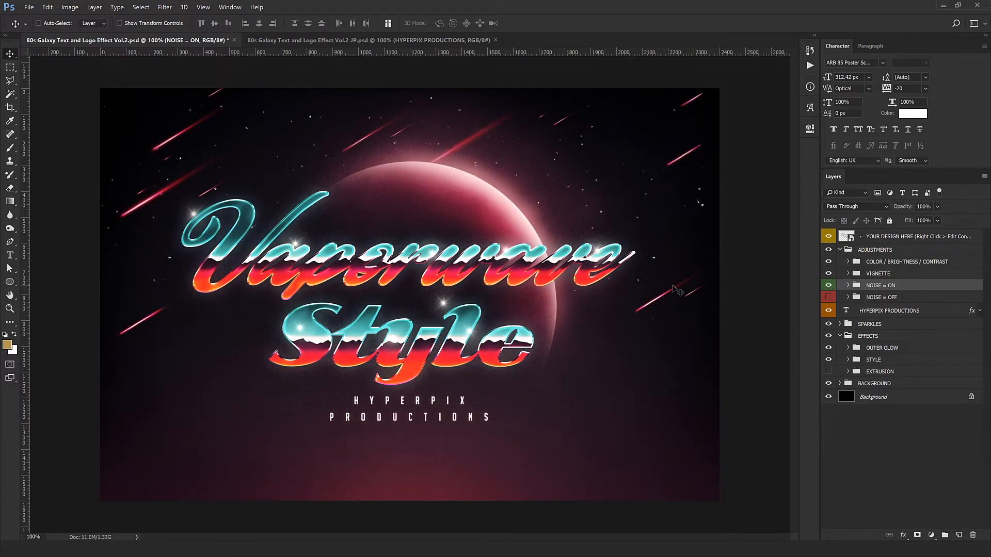
# Step: Nudge the HYPERPIX PRODUCTIONS tagline slightly lower and replace its wording with "YOUR DESIGN STUDIO"
pyautogui.click(860, 313)
pyautogui.moveTo(421, 266)
pyautogui.mouseDown()
pyautogui.moveTo(424, 317)
pyautogui.moveTo(428, 265)
pyautogui.moveTo(431, 279)
pyautogui.mouseUp()
pyautogui.doubleClick(846, 311)
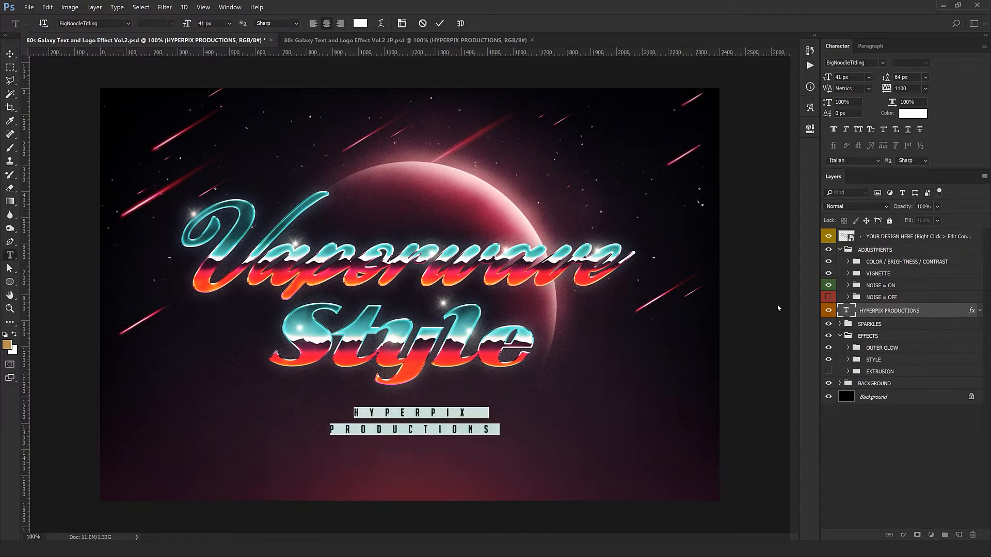
pyautogui.write('YO')
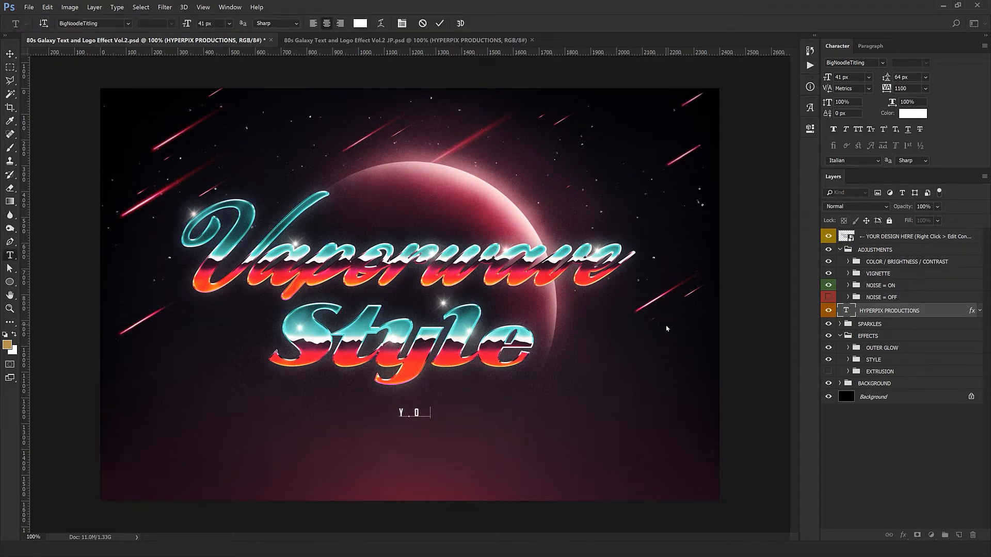
pyautogui.write('UR DESIGN ')
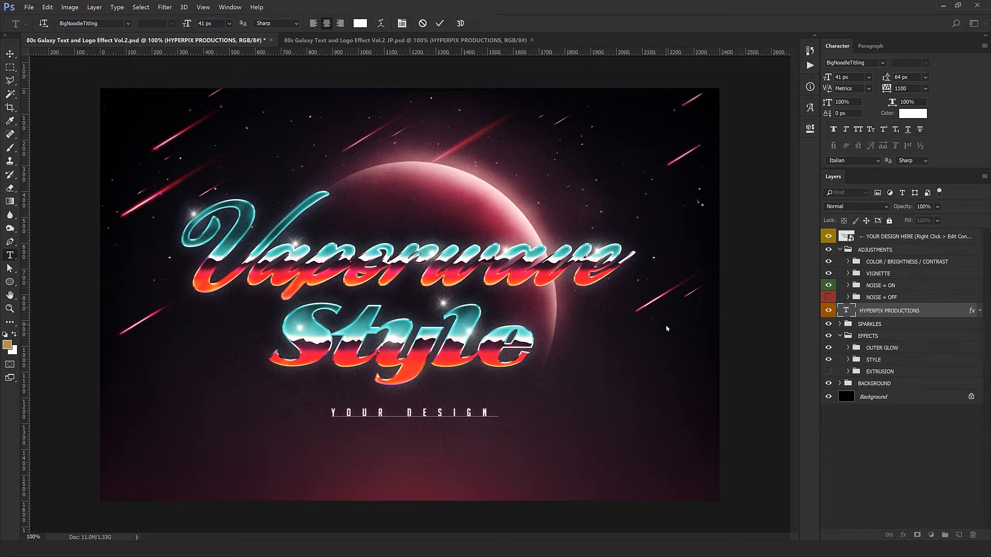
pyautogui.write('STUDIOI')
pyautogui.press('BackSpace')
pyautogui.hotkey('ctrl', 'Return')
pyautogui.press('v')
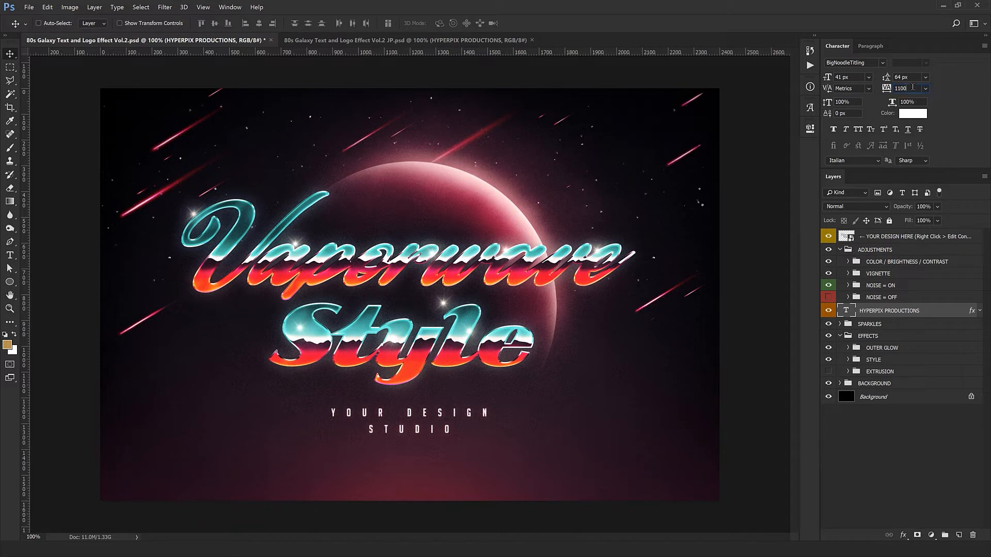
# Step: Tighten the tracking of the "YOUR DESIGN STUDIO" tagline to 740
pyautogui.moveTo(913, 87); pyautogui.dragTo(639, 147)
pyautogui.write('960')
pyautogui.moveTo(914, 88); pyautogui.dragTo(623, 146)
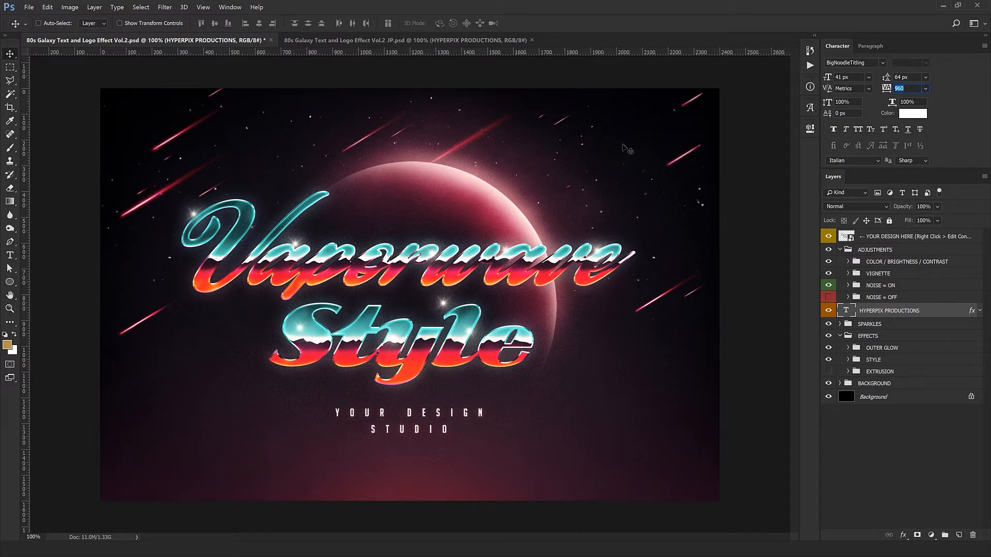
pyautogui.write('740')
pyautogui.press('Return')
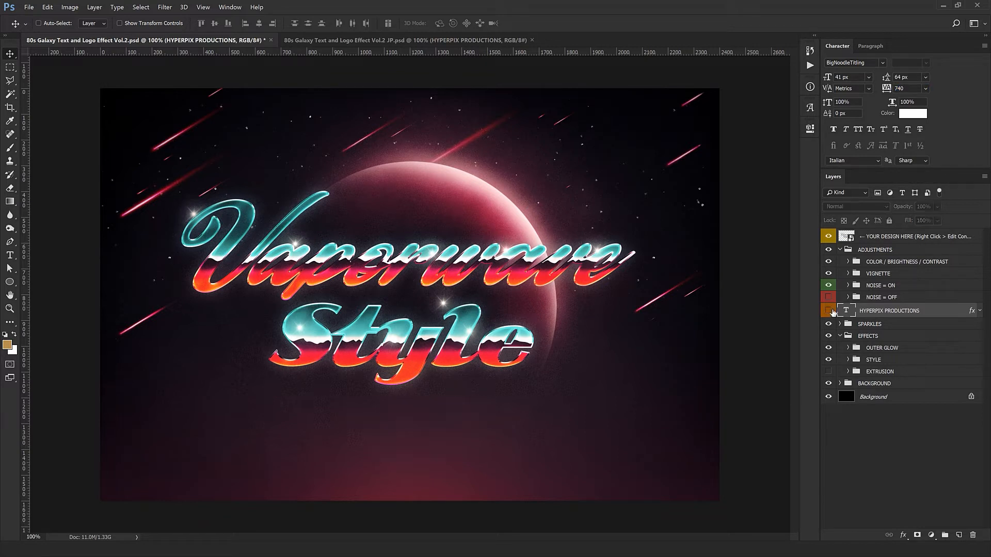
# Step: Expand the SPARKLES group and move the first Sparkle group onto the upper tip of the V in "Vaporwave"
pyautogui.click(840, 324)
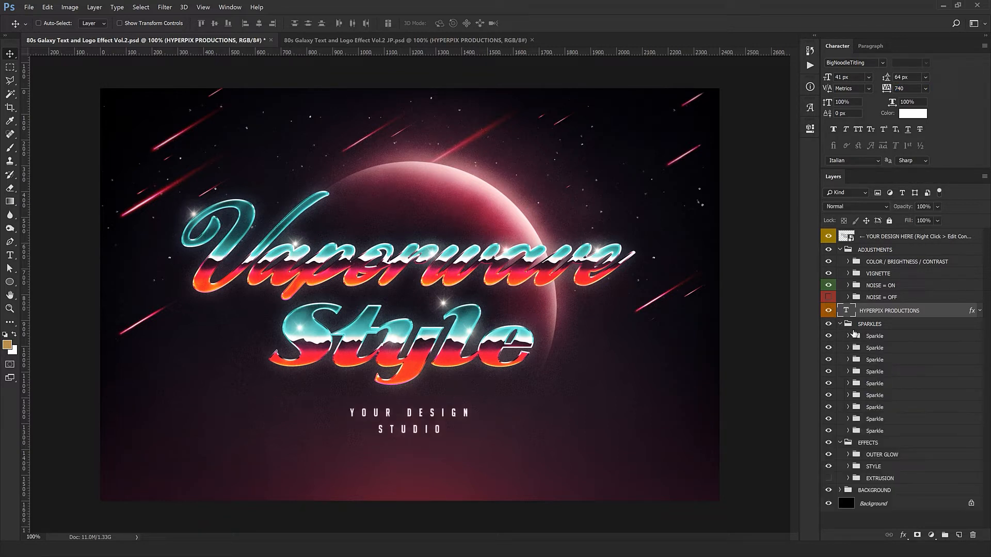
pyautogui.click(895, 339)
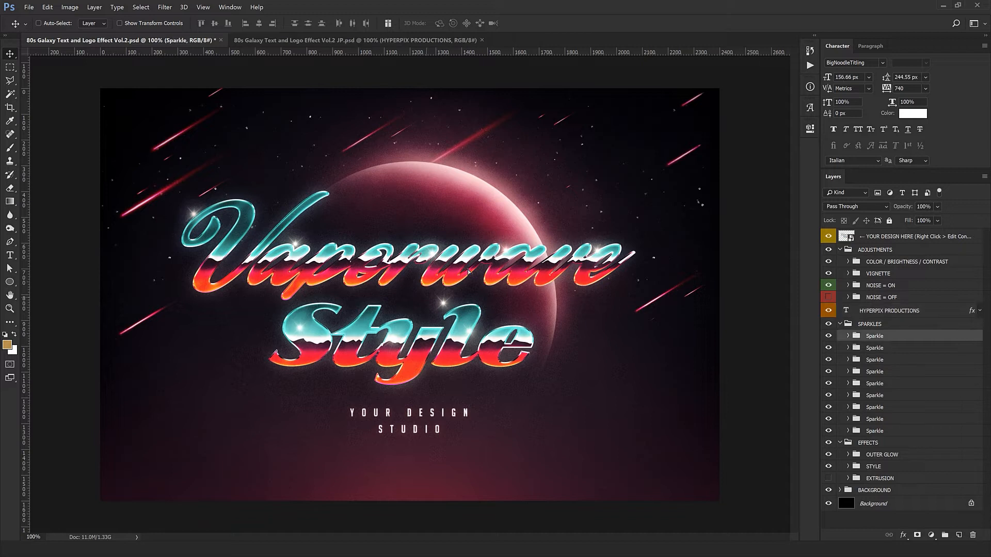
pyautogui.moveTo(436, 285); pyautogui.dragTo(577, 265)
pyautogui.moveTo(327, 232); pyautogui.dragTo(360, 248)
# Step: Move the second through fifth Sparkle groups, one at a time, to new spots around the lettering
pyautogui.click(884, 348)
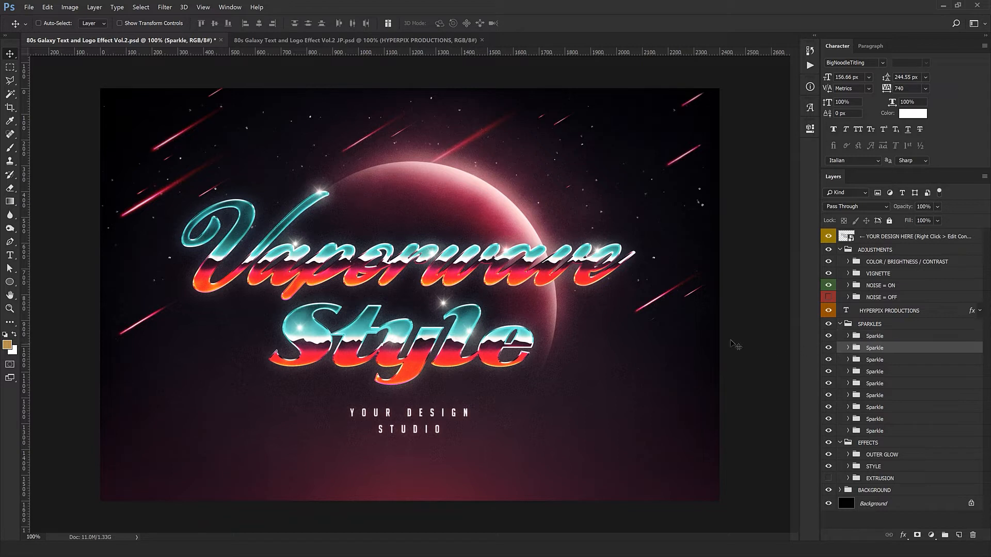
pyautogui.moveTo(320, 221); pyautogui.dragTo(335, 403)
pyautogui.click(900, 361)
pyautogui.moveTo(475, 394); pyautogui.dragTo(654, 397)
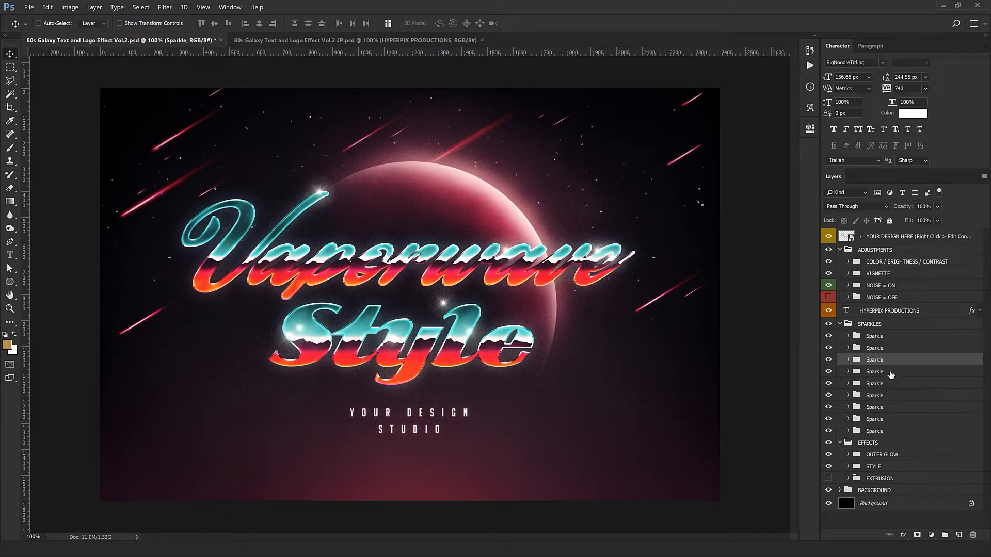
pyautogui.click(891, 373)
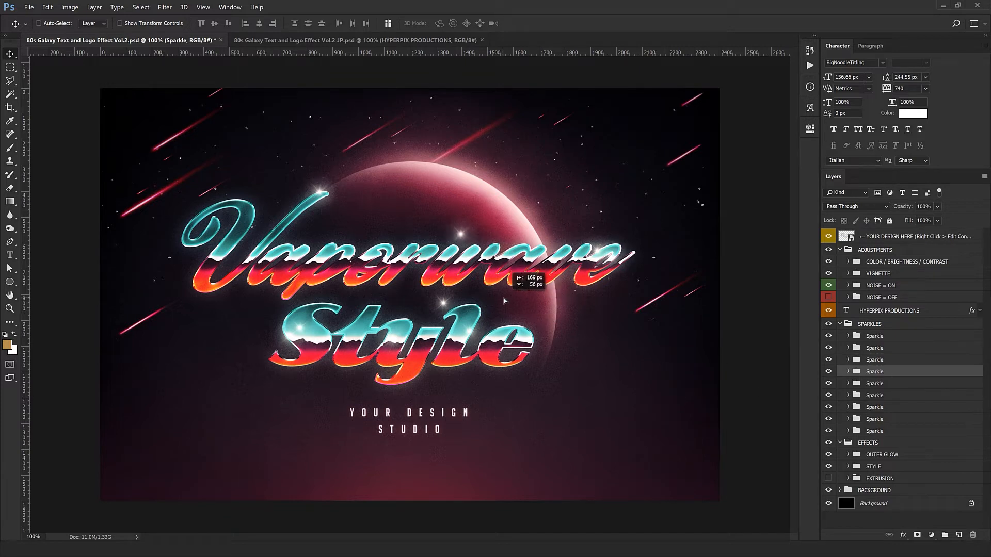
pyautogui.click(881, 382)
pyautogui.moveTo(443, 305); pyautogui.dragTo(386, 375)
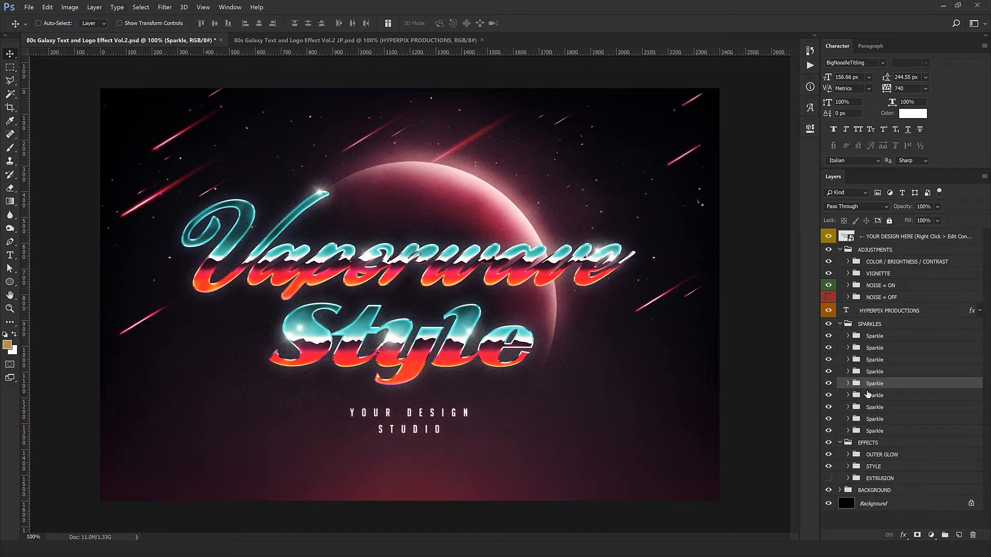
# Step: Reposition the sixth, seventh and eighth Sparkle groups on the artwork
pyautogui.click(868, 394)
pyautogui.moveTo(445, 408); pyautogui.dragTo(244, 313)
pyautogui.click(875, 407)
pyautogui.moveTo(389, 409); pyautogui.dragTo(616, 421)
pyautogui.click(898, 419)
pyautogui.moveTo(477, 426); pyautogui.dragTo(328, 353)
# Step: Delete the lowest Sparkle group in the SPARKLES group together with its contents
pyautogui.click(881, 433)
pyautogui.click(973, 535)
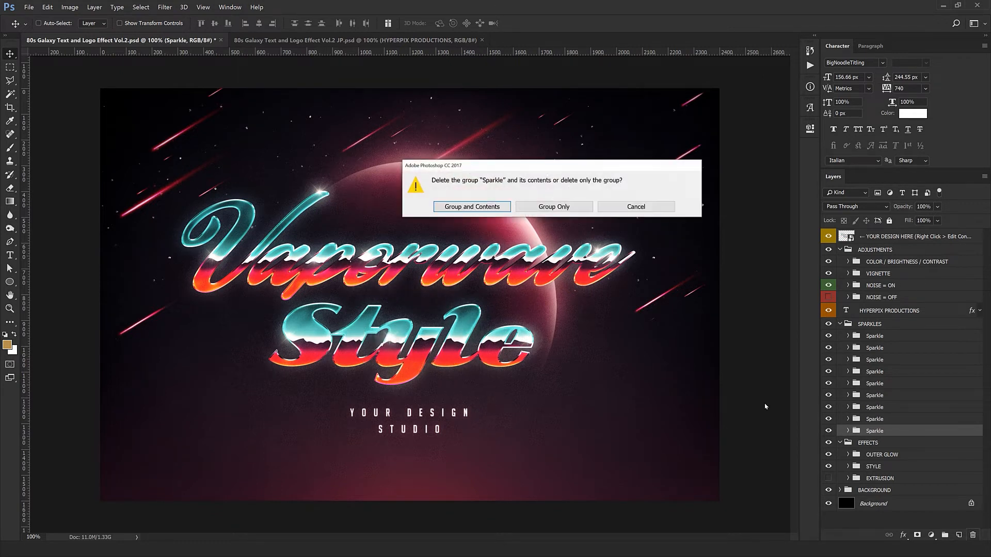
pyautogui.click(481, 209)
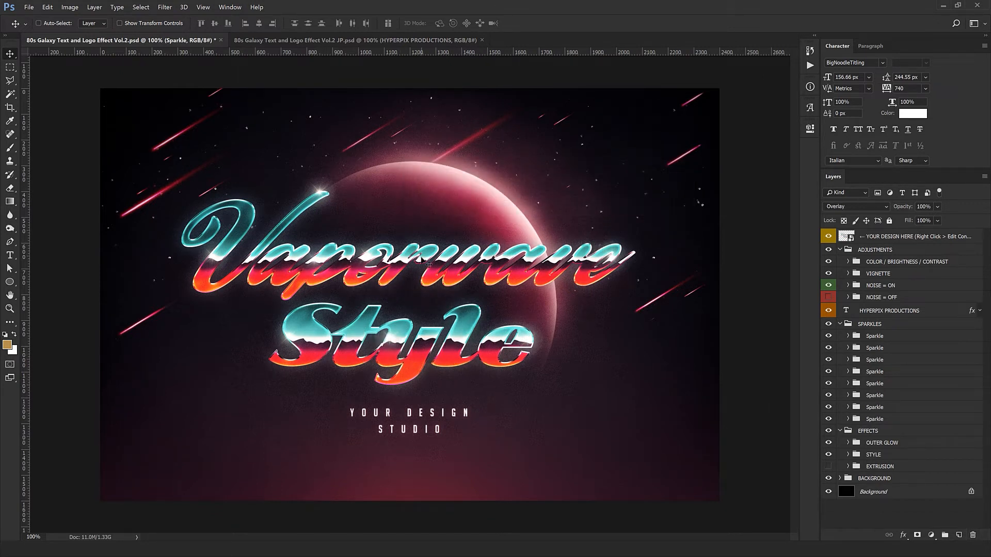
# Step: Duplicate Sparkle groups to add more sparkles across the lettering, and collapse the SPARKLES group
pyautogui.moveTo(527, 248); pyautogui.dragTo(441, 406)
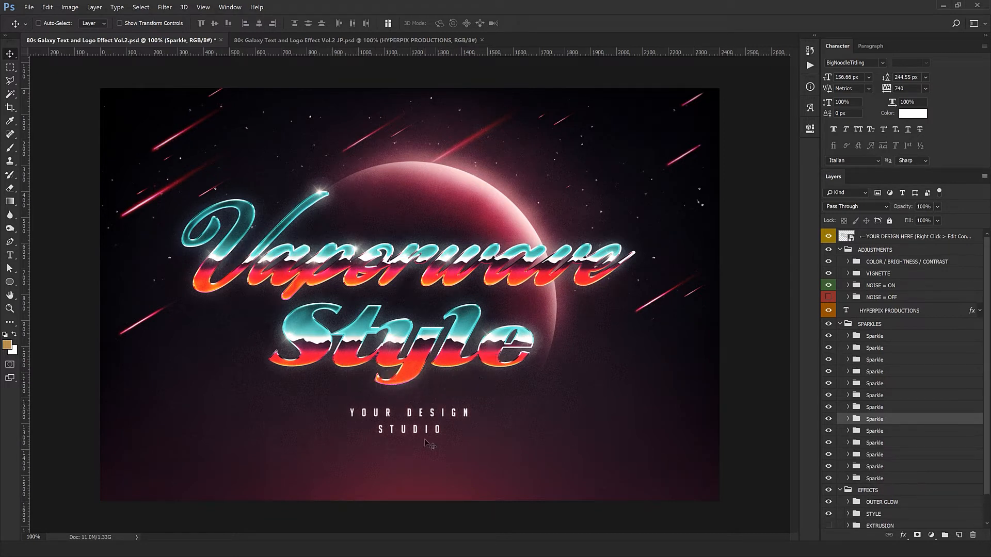
pyautogui.click(842, 324)
pyautogui.click(840, 324)
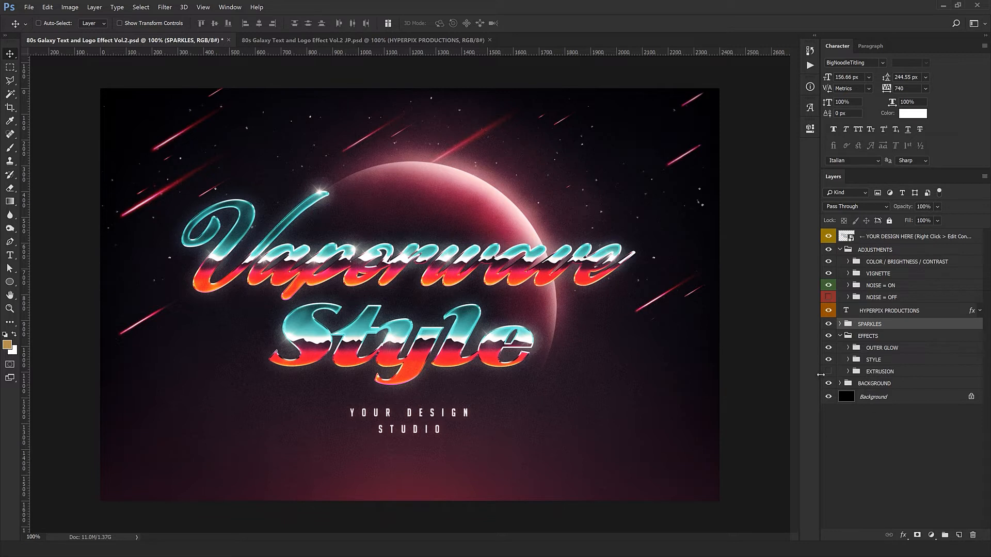
# Step: Expand the BACKGROUND group and hide and re-show its ADJUSTMENTS subgroup to check its effect
pyautogui.click(841, 383)
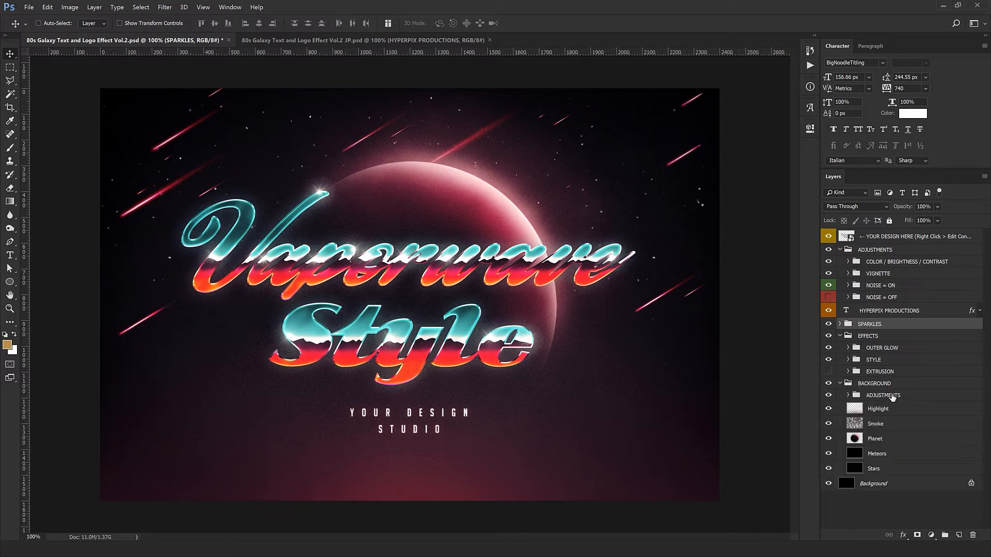
pyautogui.click(857, 396)
pyautogui.click(829, 396)
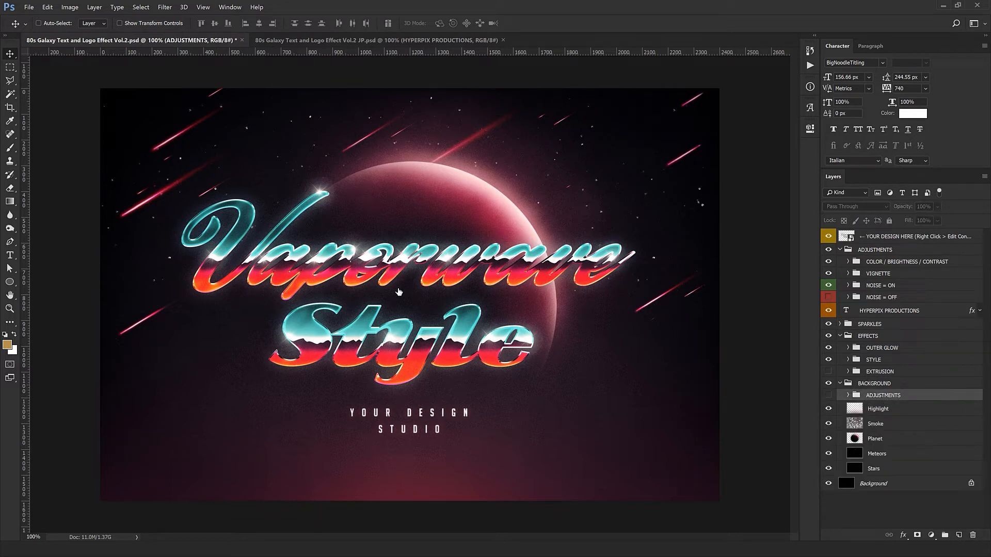
pyautogui.click(829, 395)
# Step: Hide and re-show the Highlight and Smoke background layers one after the other to examine what each contributes
pyautogui.click(873, 409)
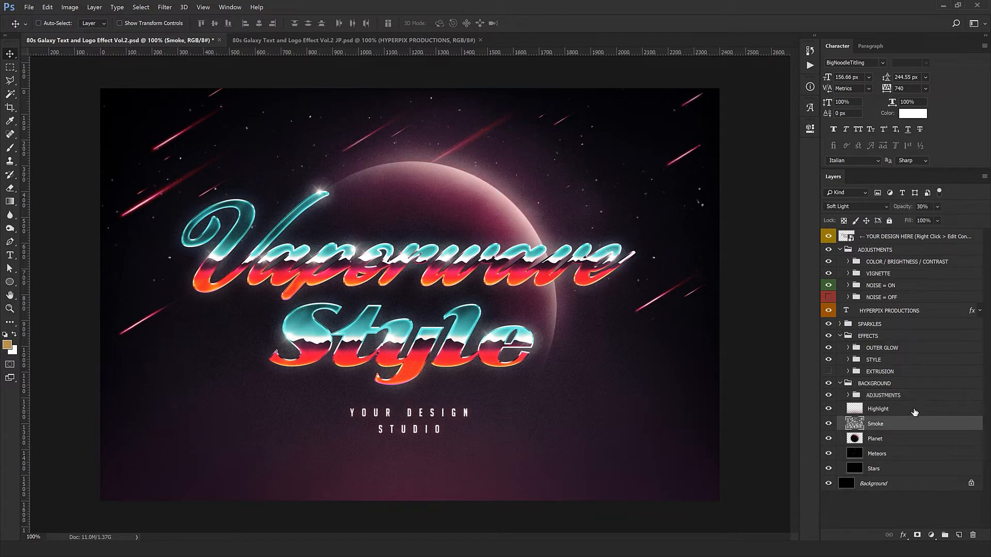
pyautogui.click(829, 409)
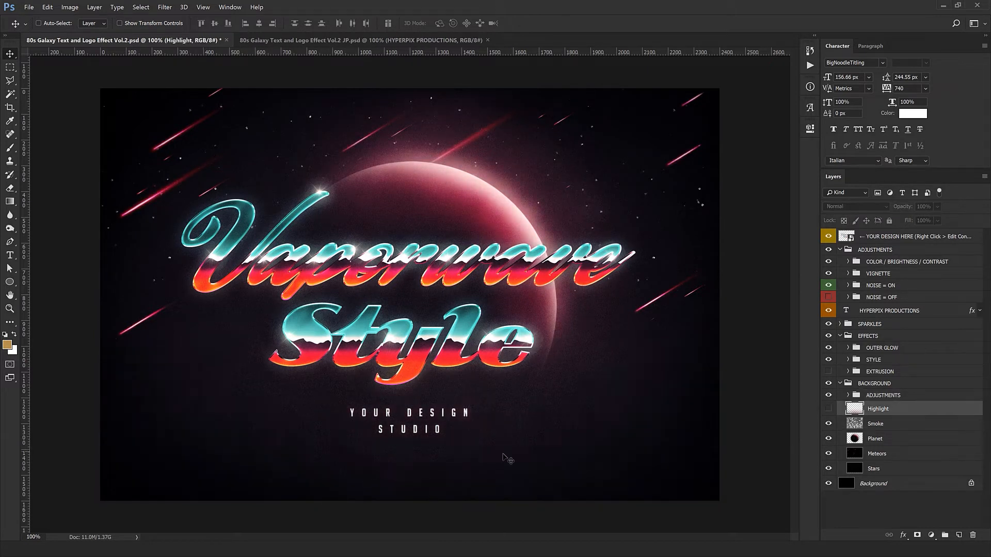
pyautogui.click(829, 409)
pyautogui.click(873, 424)
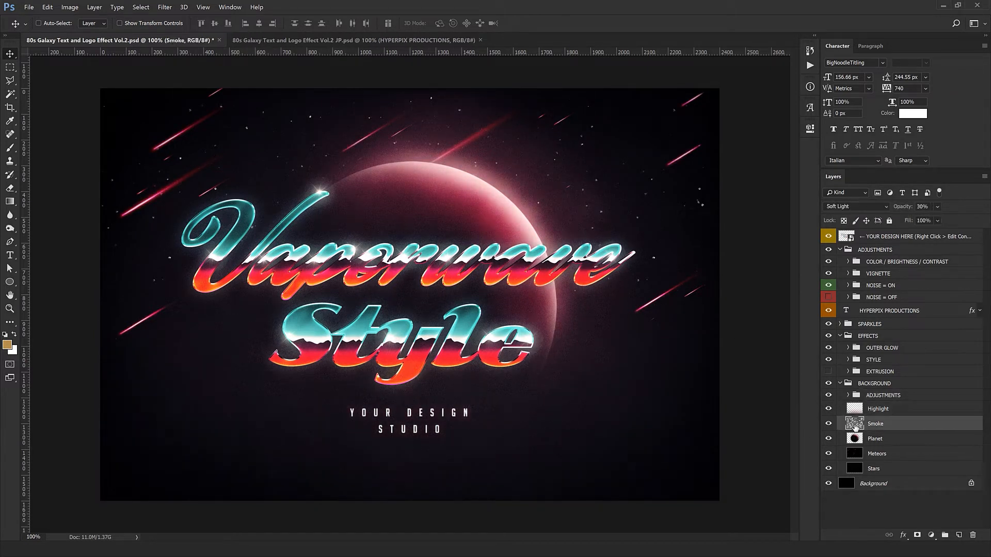
pyautogui.click(829, 424)
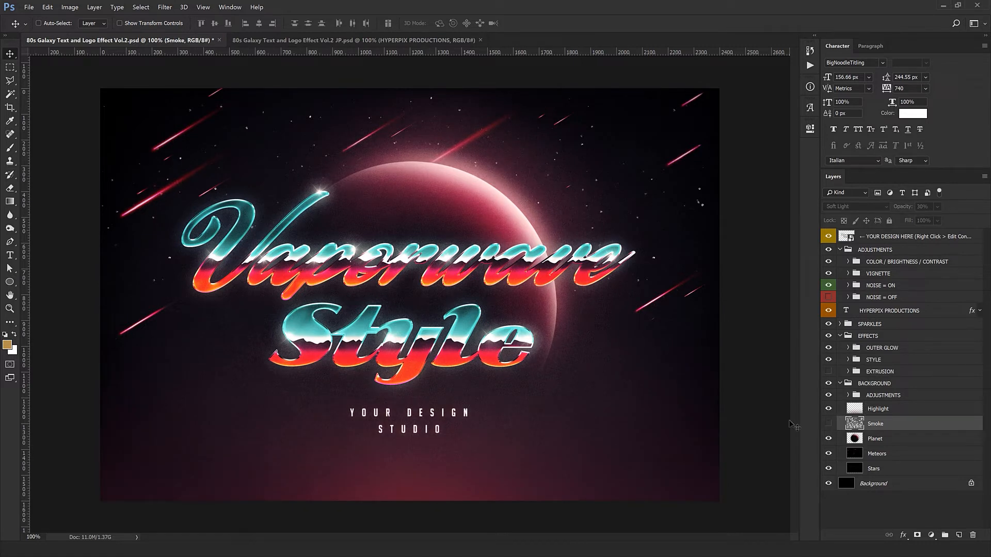
pyautogui.click(829, 424)
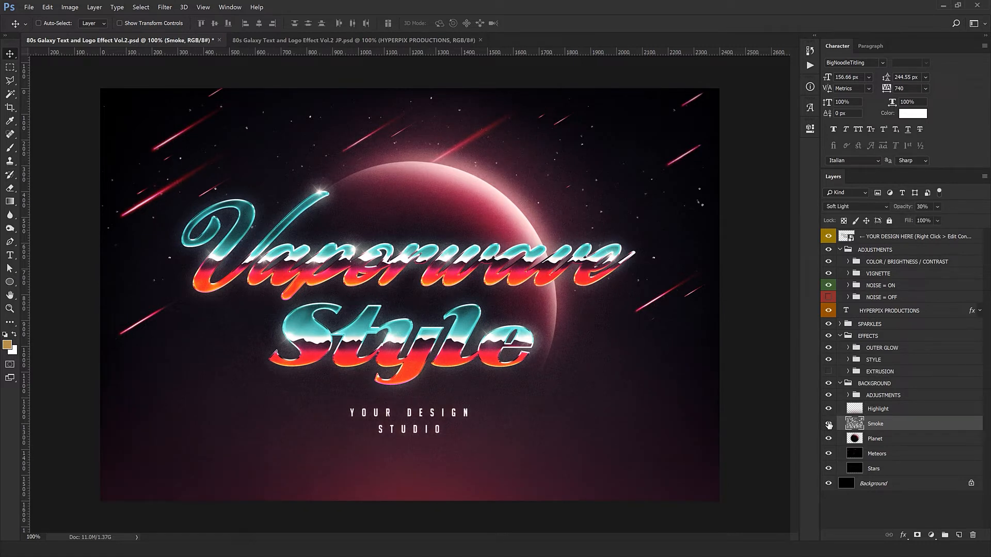
# Step: Hide and re-show the Planet layer to examine the background without it
pyautogui.click(893, 443)
pyautogui.click(828, 439)
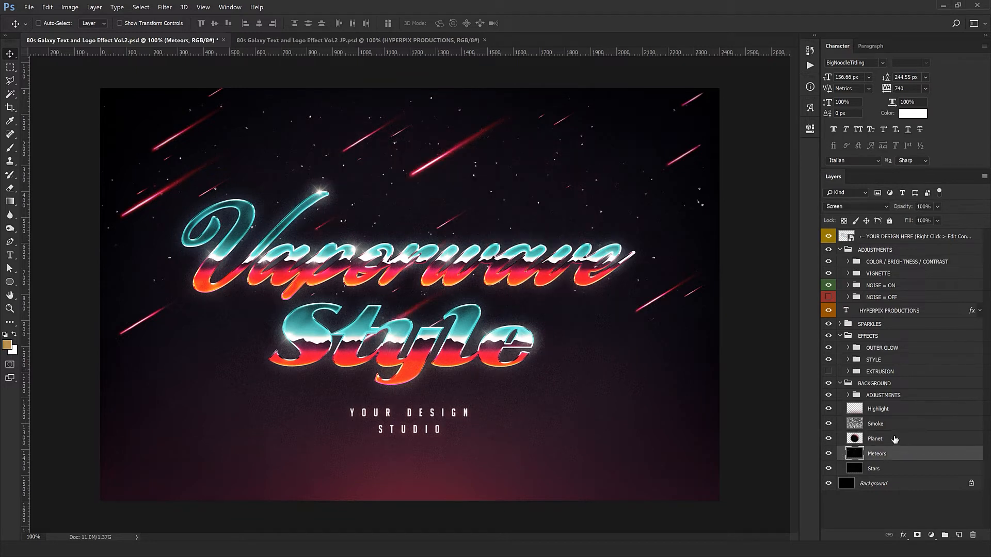
pyautogui.click(829, 439)
# Step: Scale the Planet layer proportionally about its centre to about 101.3%
pyautogui.hotkey('ctrl', 't')
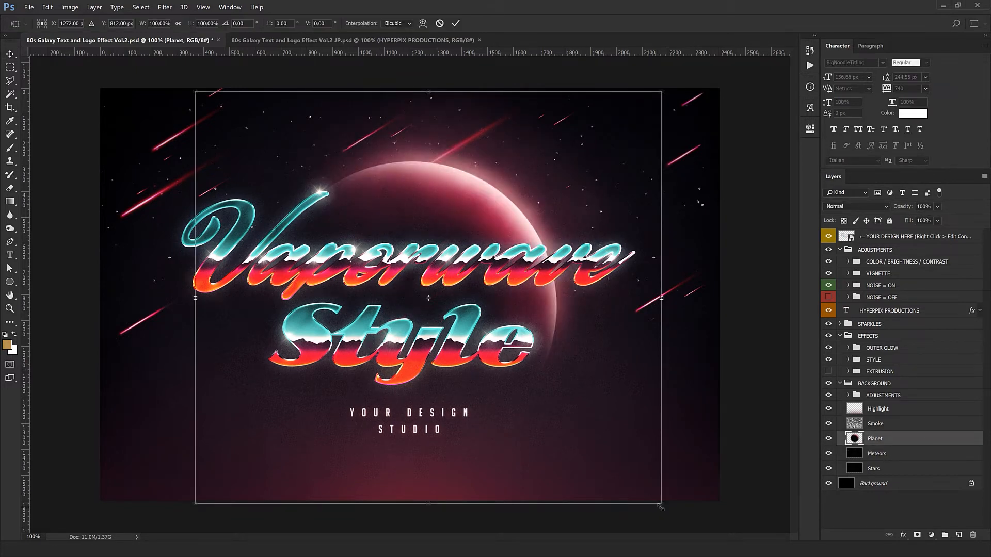
pyautogui.moveTo(661, 504); pyautogui.dragTo(595, 445)
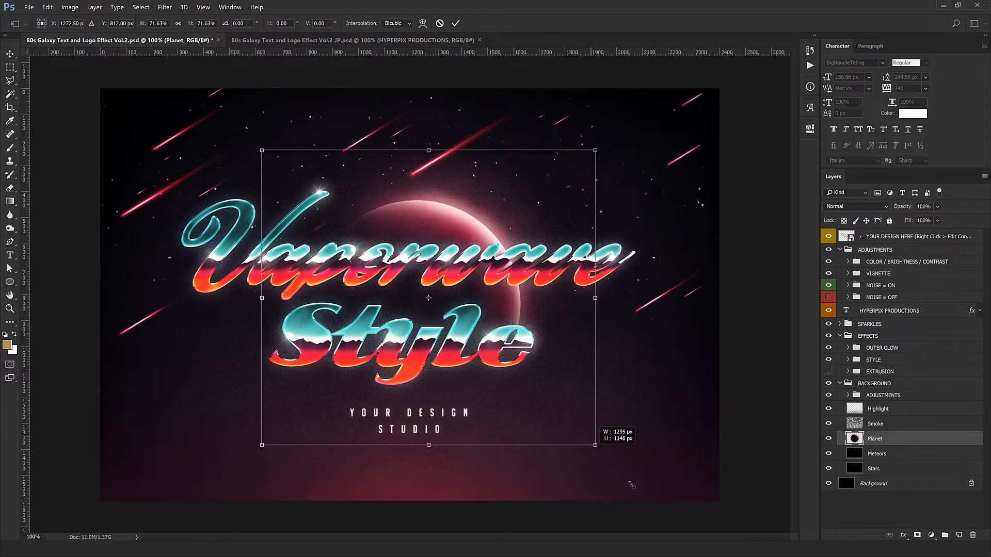
pyautogui.moveTo(662, 512); pyautogui.dragTo(662, 512)
pyautogui.press('Return')
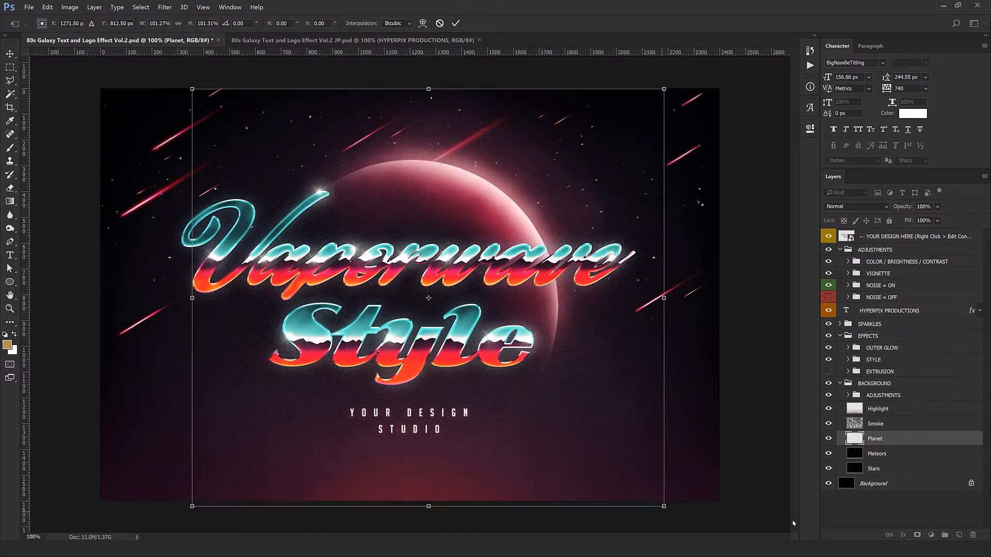
# Step: Hide and re-show the Meteors layer to check the streaks it adds to the sky
pyautogui.click(837, 455)
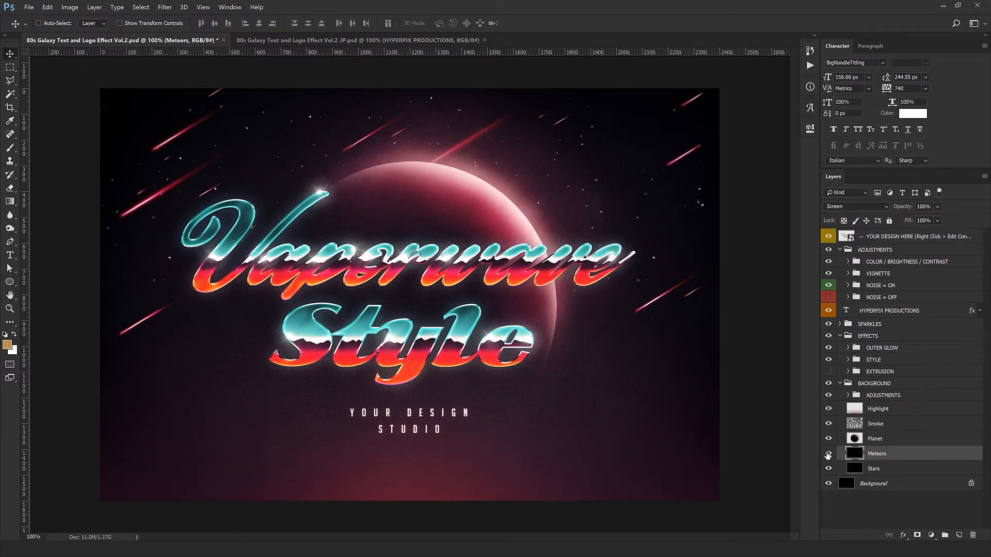
pyautogui.click(829, 455)
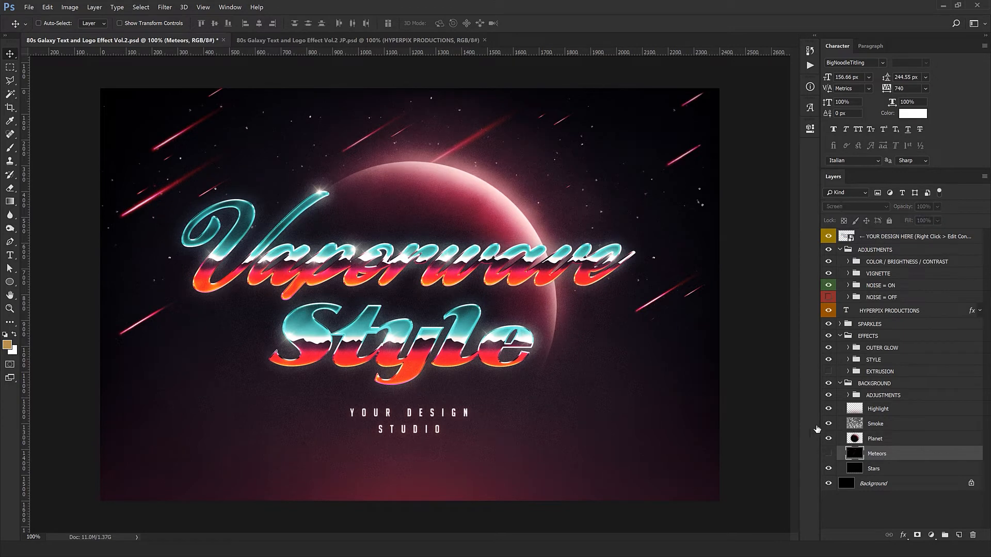
pyautogui.click(828, 454)
pyautogui.click(829, 455)
# Step: Collapse the BACKGROUND, ADJUSTMENTS and EFFECTS groups in the layer stack
pyautogui.click(842, 384)
pyautogui.click(840, 383)
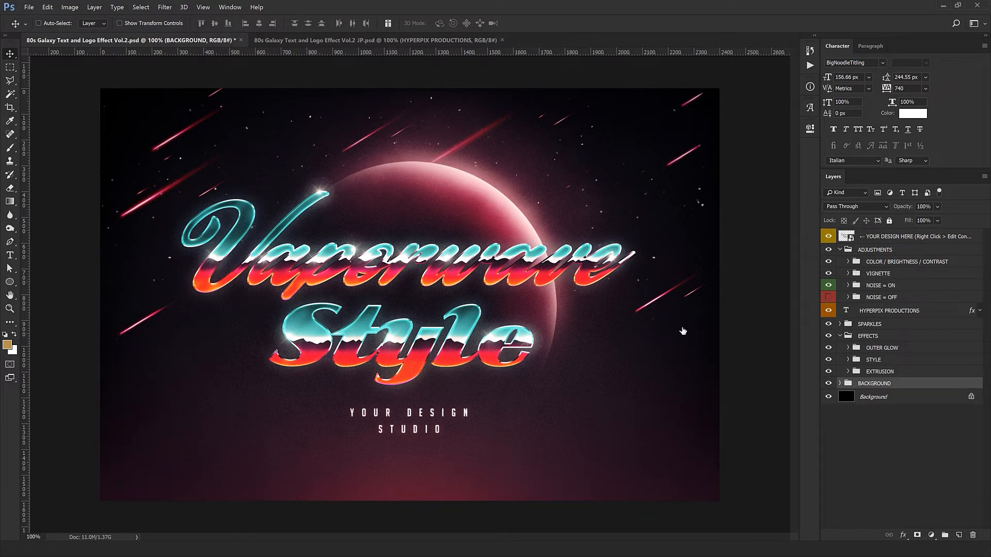
pyautogui.click(841, 249)
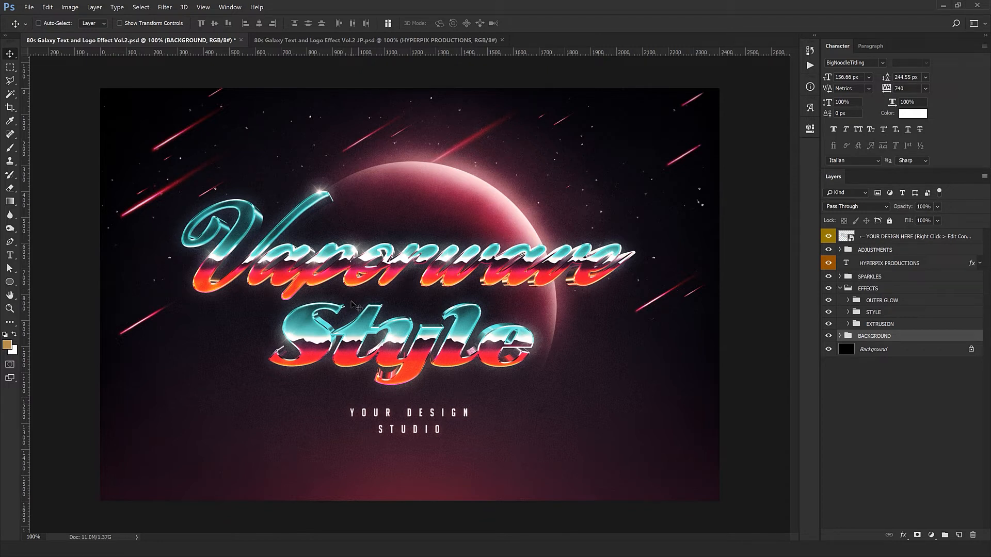
pyautogui.click(840, 288)
# Step: Open the contents of the YOUR DESIGN HERE smart object, and open the ATARI logo image from the Logo folder in Photoshop
pyautogui.click(901, 238)
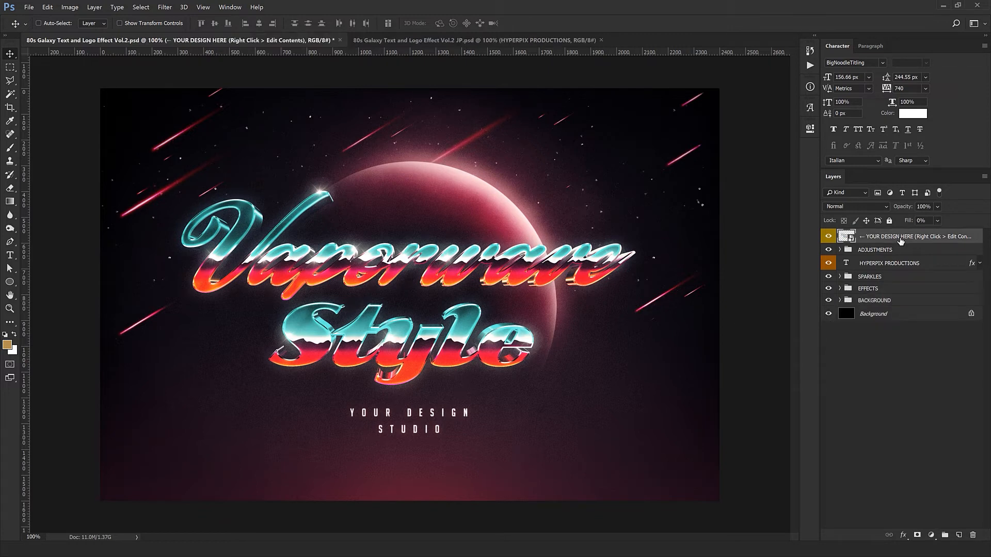
pyautogui.doubleClick(846, 238)
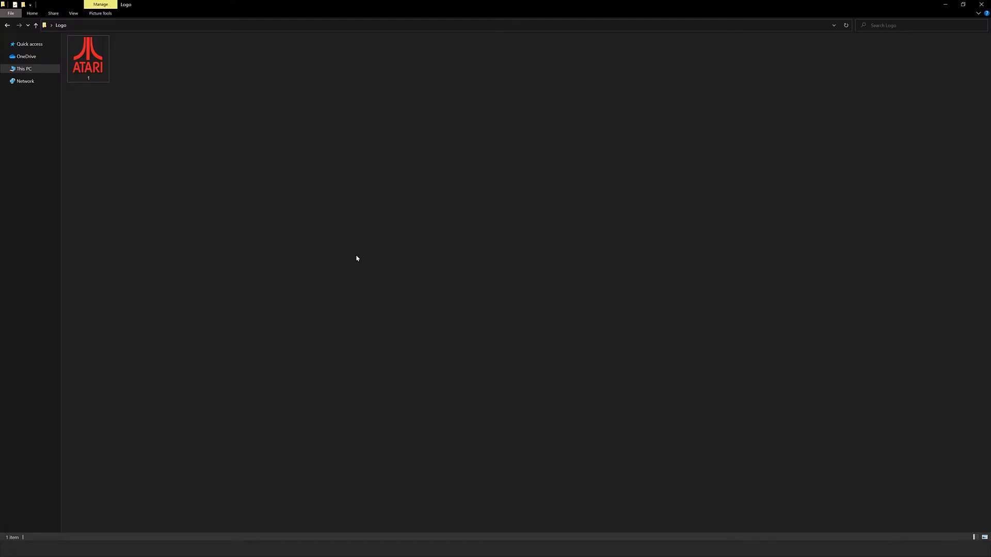
pyautogui.rightClick(88, 72)
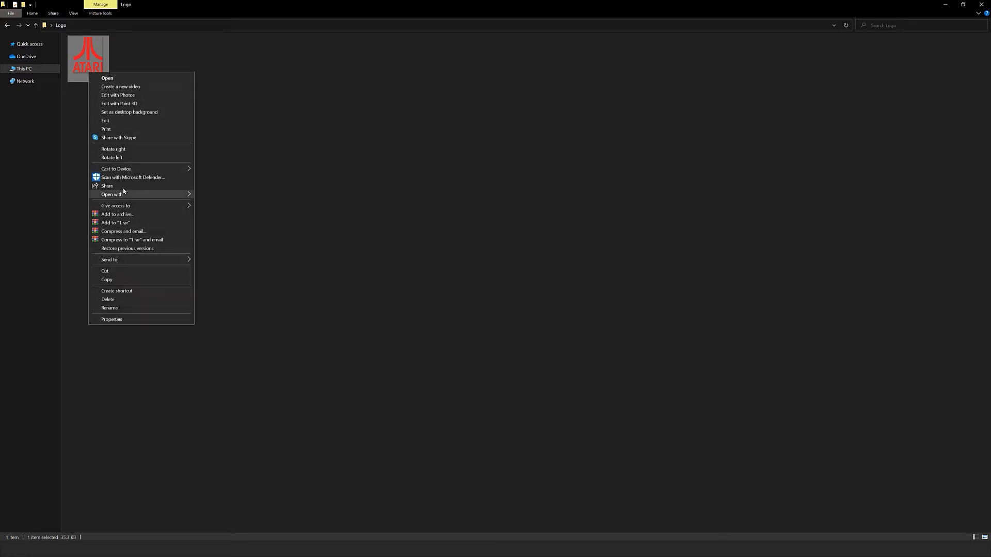
pyautogui.moveTo(135, 195)
pyautogui.click(216, 203)
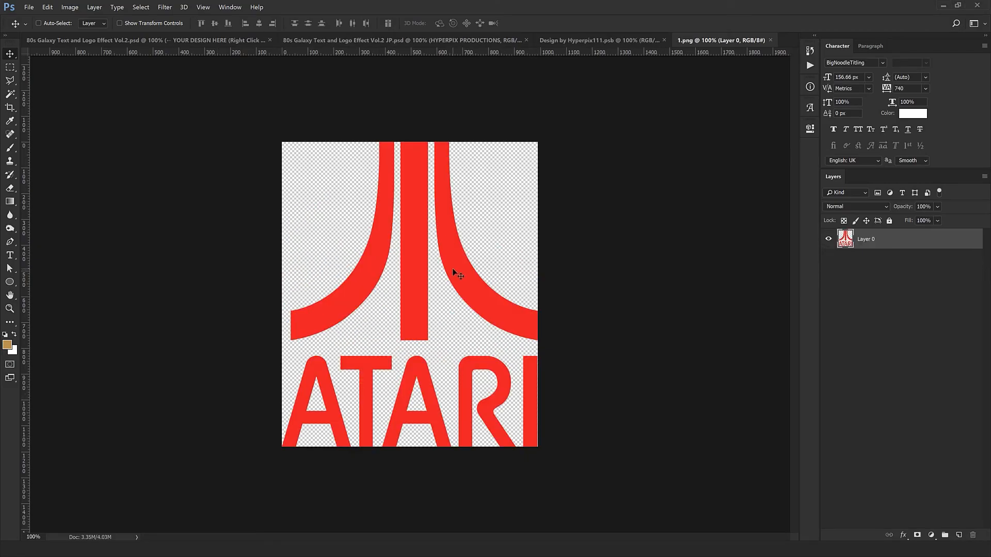
# Step: Bring the ATARI logo into the Design by Hyperpix111.psb document as a new layer over the lettering, keeping its scale at 100%
pyautogui.moveTo(452, 267); pyautogui.dragTo(460, 235)
pyautogui.hotkey('ctrl', 't')
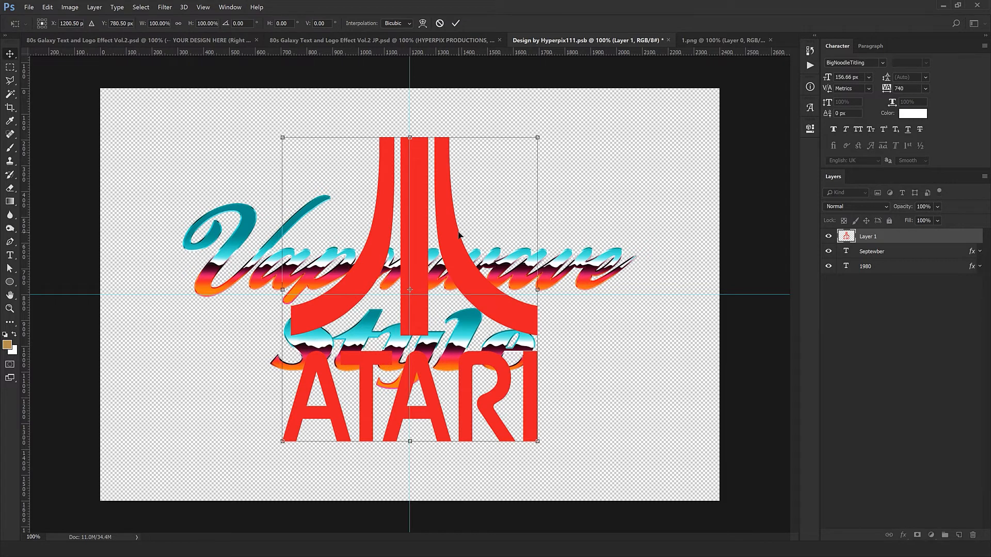
pyautogui.press('Return')
# Step: Delete the "Style" text layer and move the "Vaporwave" text down to the lower edge of the canvas
pyautogui.click(898, 267)
pyautogui.click(974, 536)
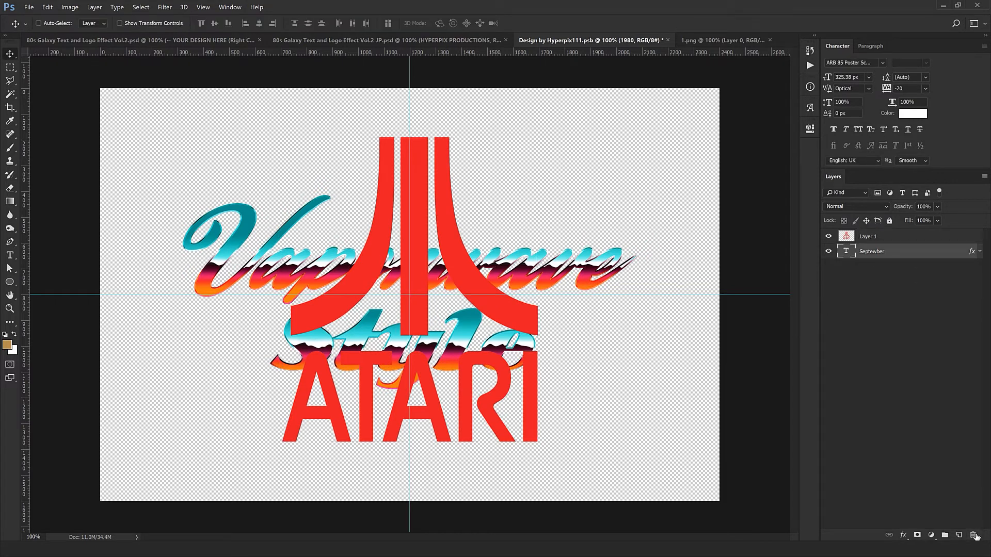
pyautogui.moveTo(711, 265); pyautogui.dragTo(609, 469)
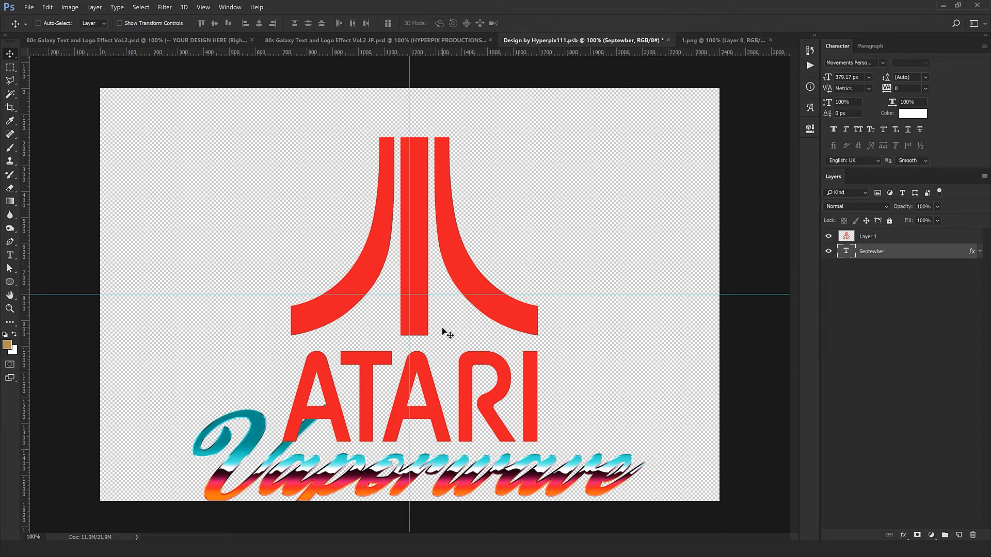
# Step: Select the ATARI symbol above the wordmark with a rectangular marquee and cut it to its own layer
pyautogui.click(894, 239)
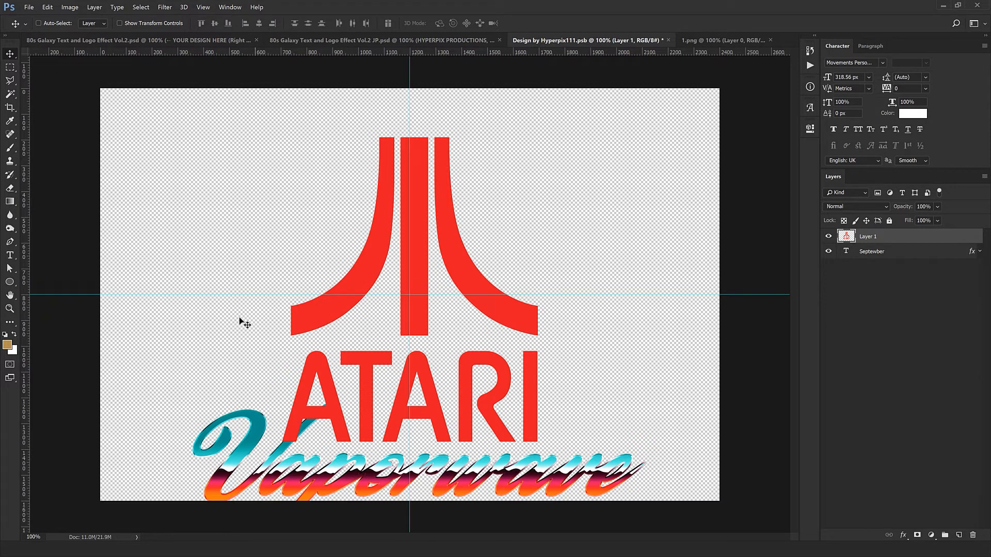
pyautogui.moveTo(9, 67); pyautogui.dragTo(42, 67)
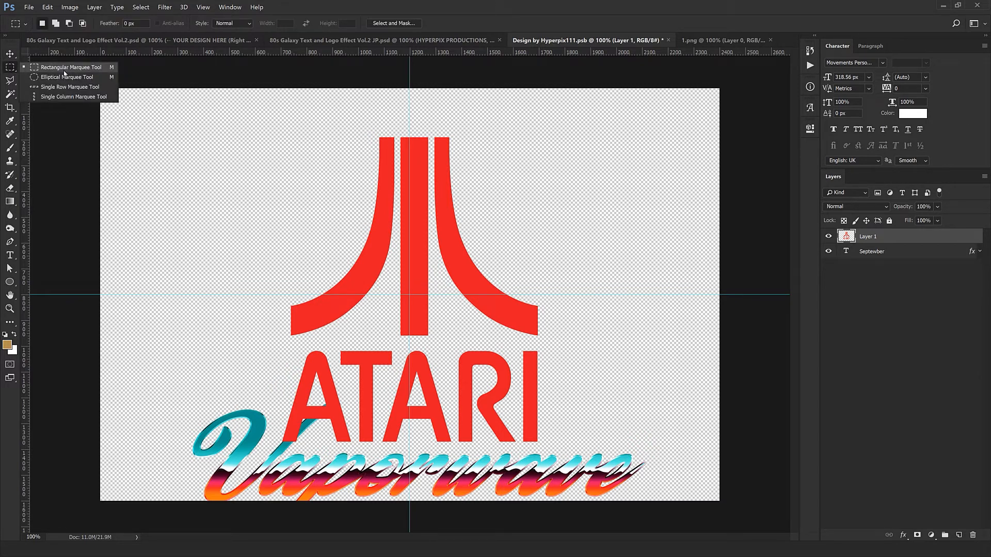
pyautogui.click(65, 72)
pyautogui.moveTo(209, 110); pyautogui.dragTo(604, 345)
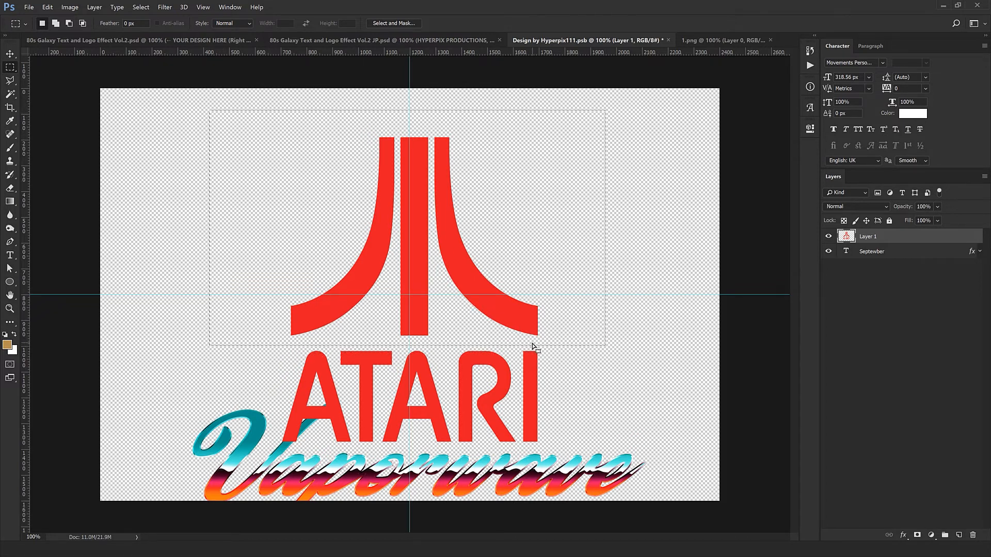
pyautogui.hotkey('ctrl', 'j')
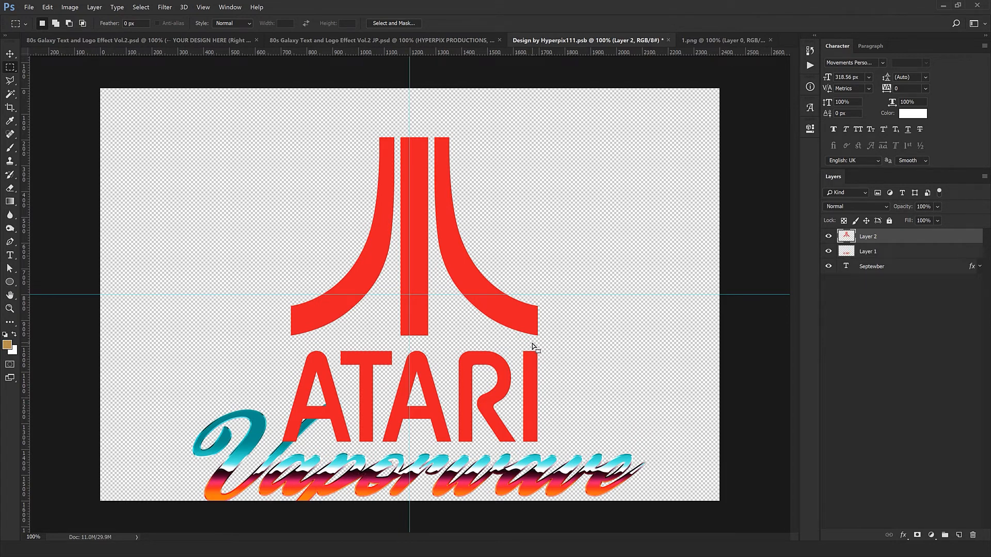
# Step: Hide and re-show the symbol and wordmark layers in turn to check that they are separated
pyautogui.press('v')
pyautogui.click(829, 237)
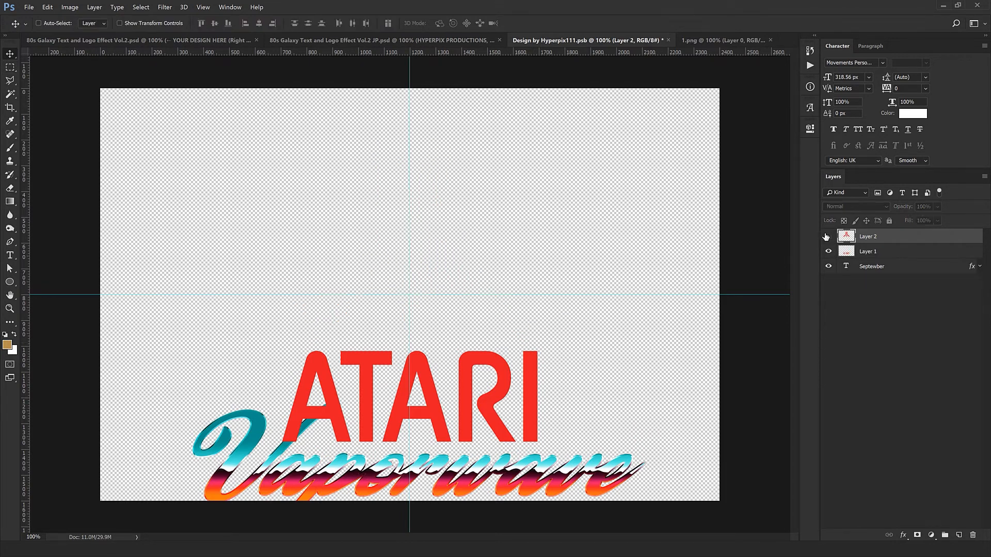
pyautogui.click(829, 236)
pyautogui.click(829, 251)
pyautogui.click(829, 251)
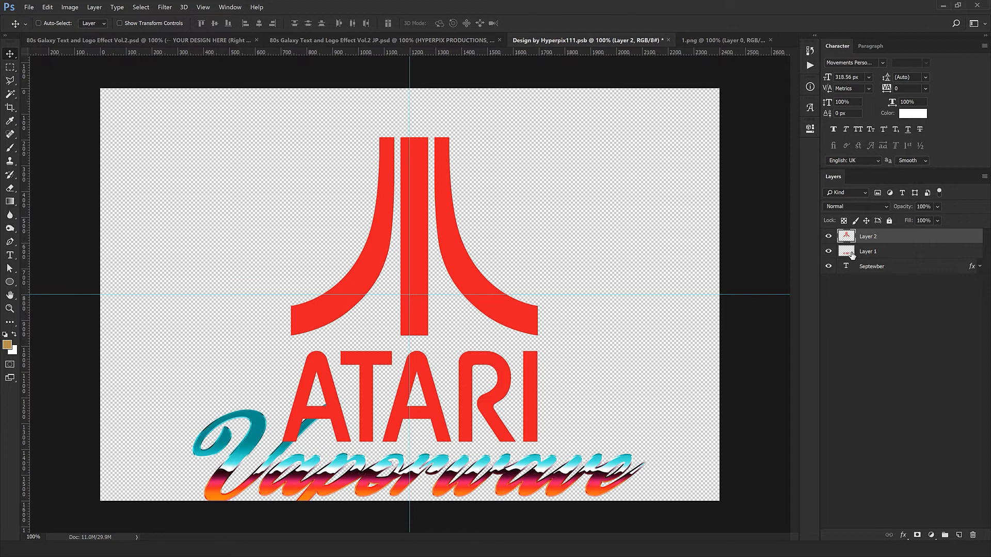
# Step: Copy the layer style of the "Vaporwave" text layer and delete that text layer
pyautogui.click(921, 267)
pyautogui.rightClick(929, 271)
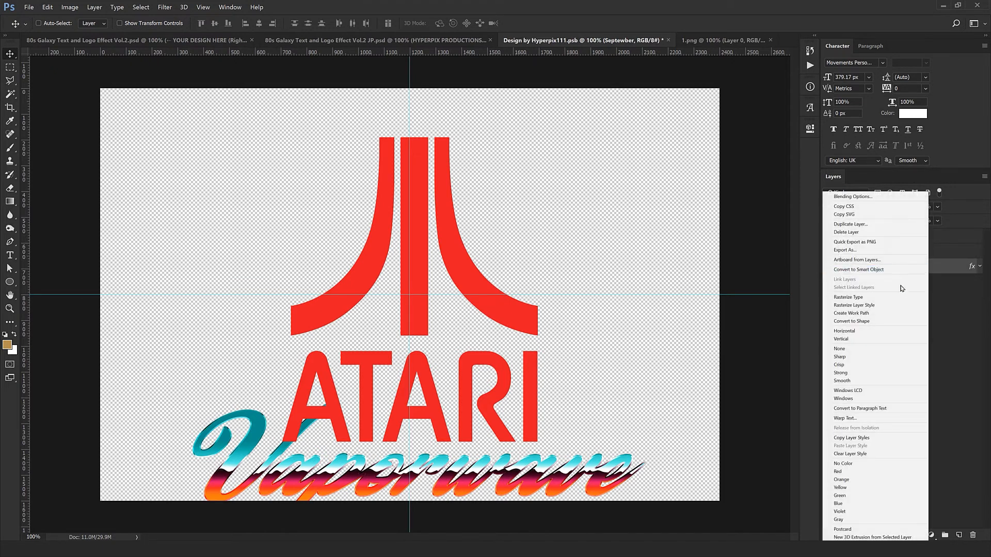
pyautogui.click(865, 440)
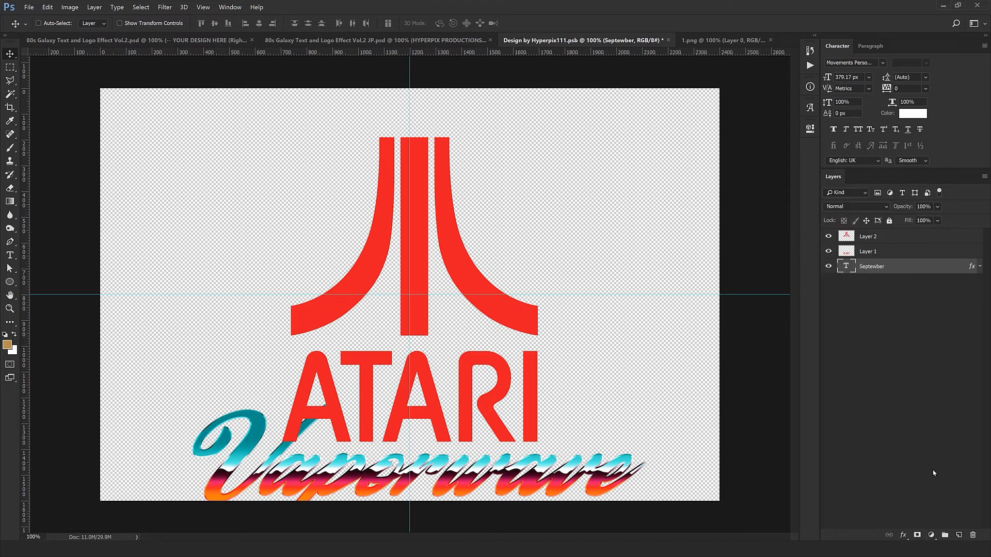
pyautogui.click(974, 536)
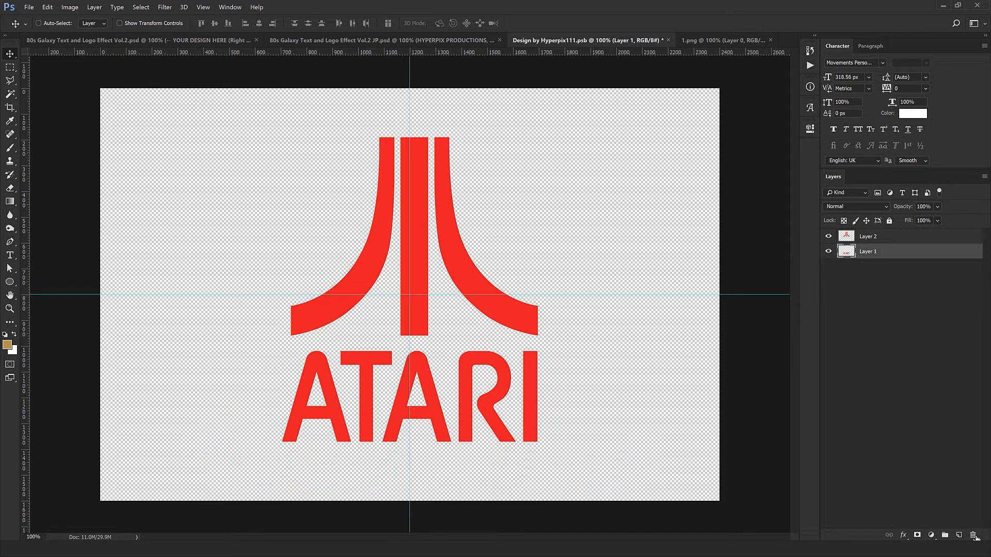
# Step: Paste the copied layer style onto both the ATARI symbol layer and the wordmark layer
pyautogui.keyDown('ctrl'); pyautogui.click(889, 241); pyautogui.keyUp('ctrl')
pyautogui.rightClick(889, 241)
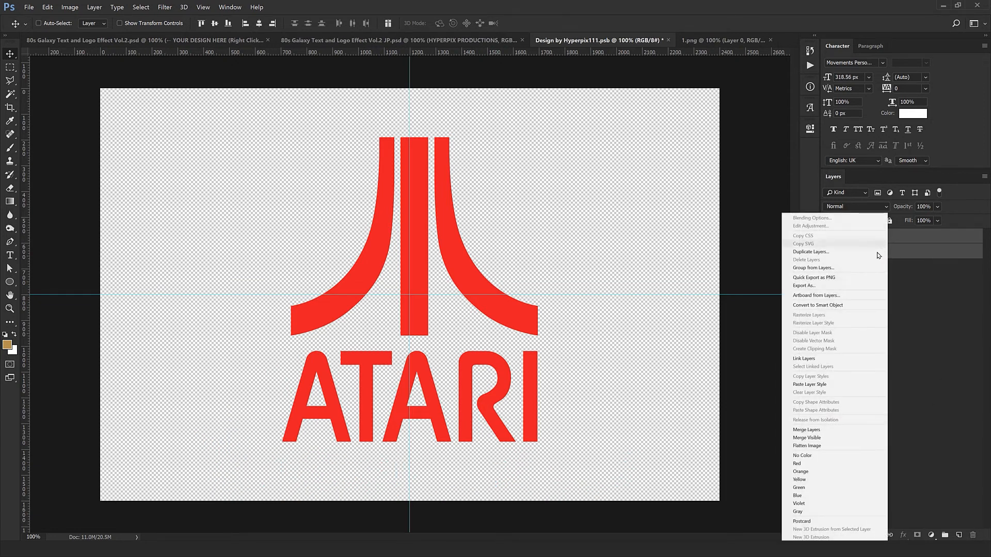
pyautogui.click(811, 385)
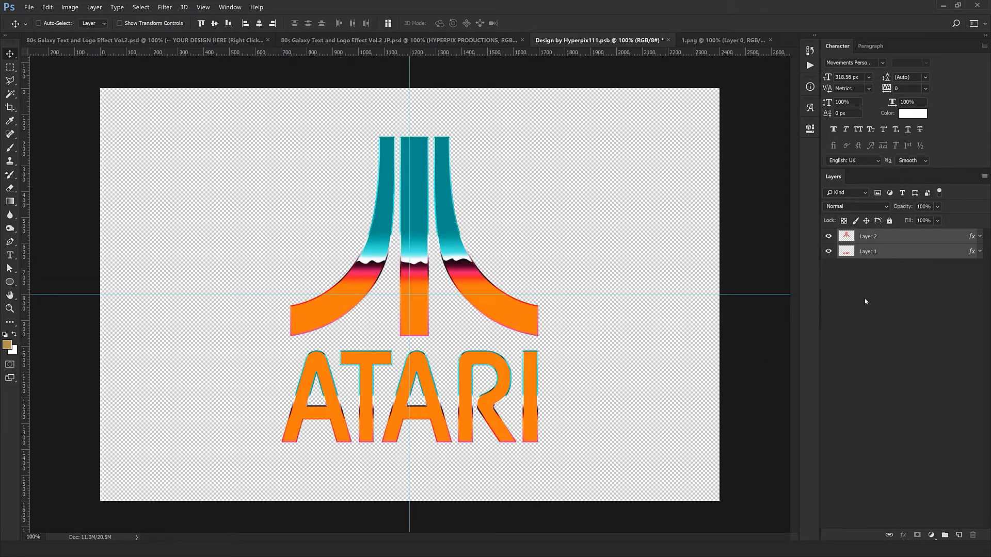
# Step: Reposition the pattern overlay on the ATARI wordmark layer so its chrome horizon line runs across the middle of the letters
pyautogui.click(957, 257)
pyautogui.doubleClick(972, 251)
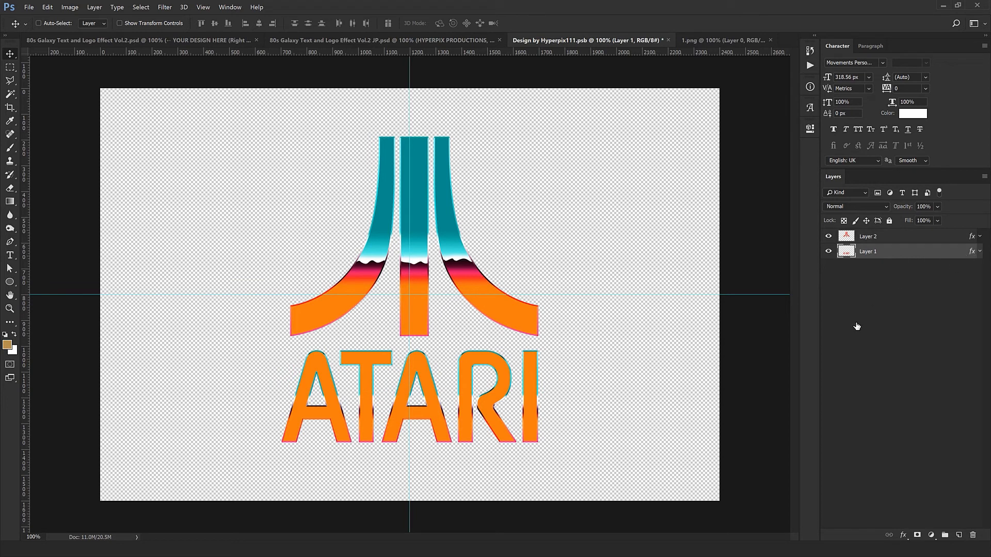
pyautogui.click(609, 467)
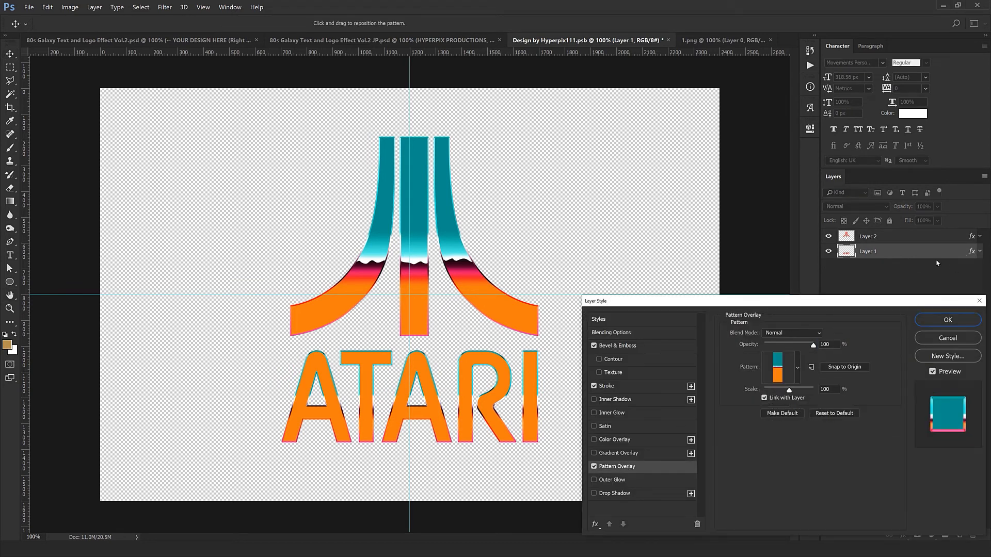
pyautogui.moveTo(555, 343)
pyautogui.mouseDown()
pyautogui.moveTo(511, 442)
pyautogui.moveTo(490, 447)
pyautogui.moveTo(519, 438)
pyautogui.mouseUp()
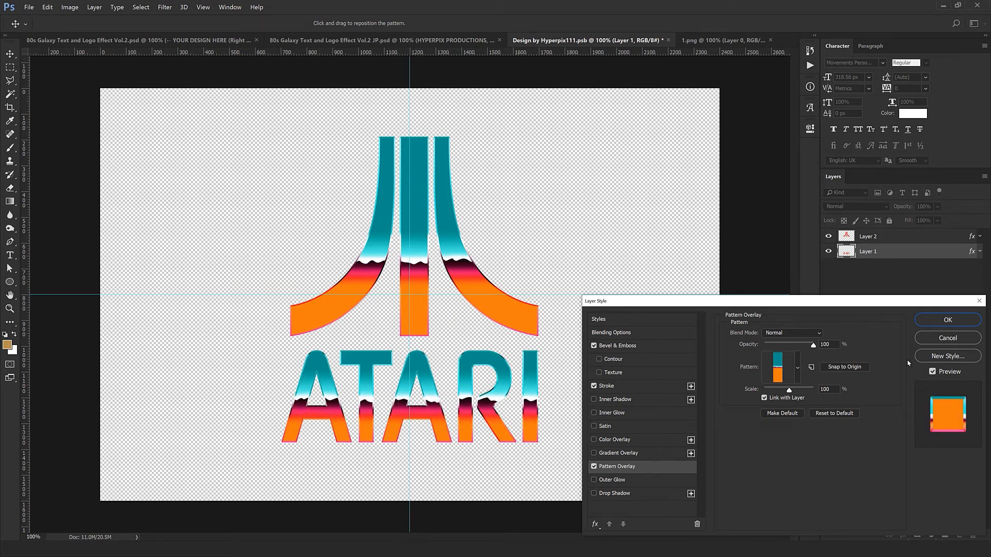
pyautogui.click(948, 320)
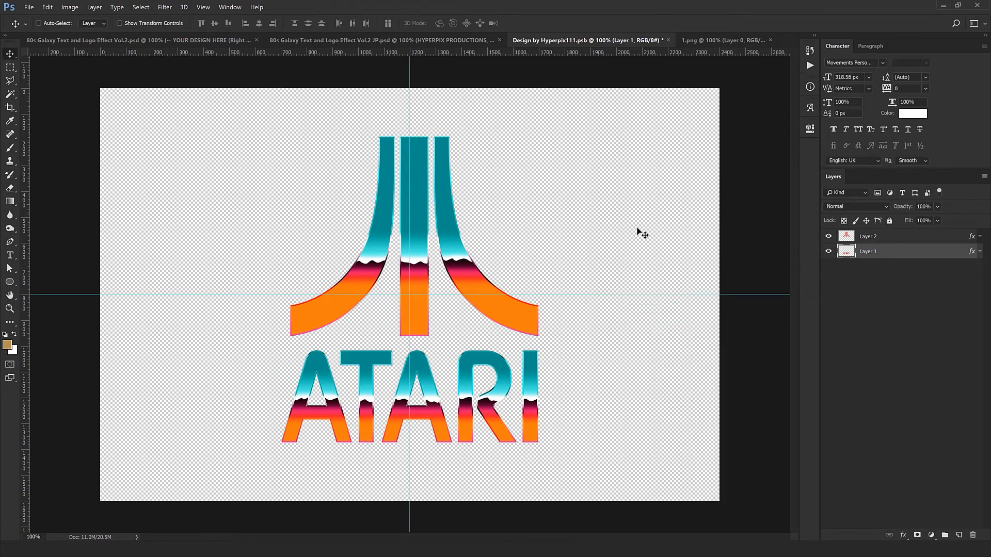
# Step: Shift the symbol layer's pattern overlay slightly upward, and nudge the symbol and wordmark layers up together
pyautogui.doubleClick(972, 238)
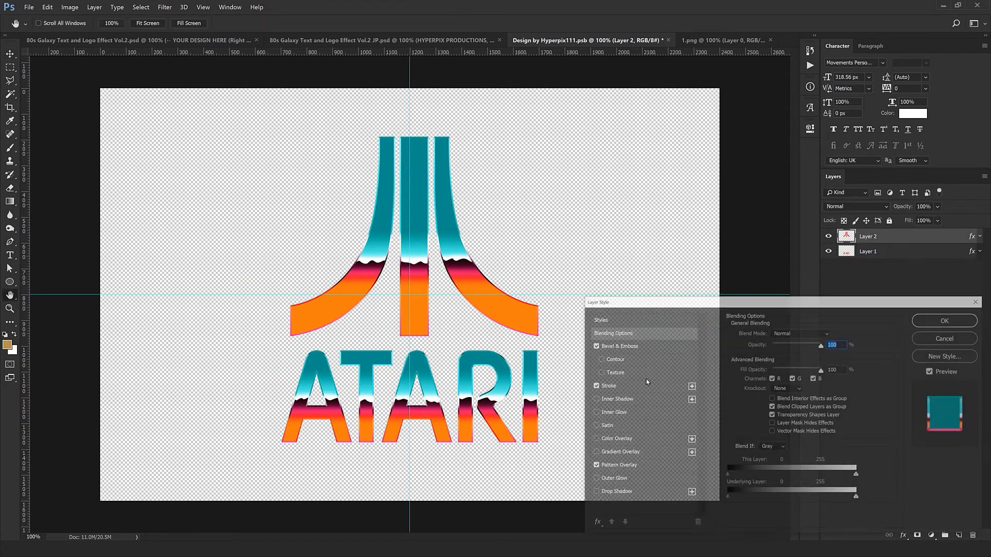
pyautogui.moveTo(477, 366); pyautogui.dragTo(414, 359)
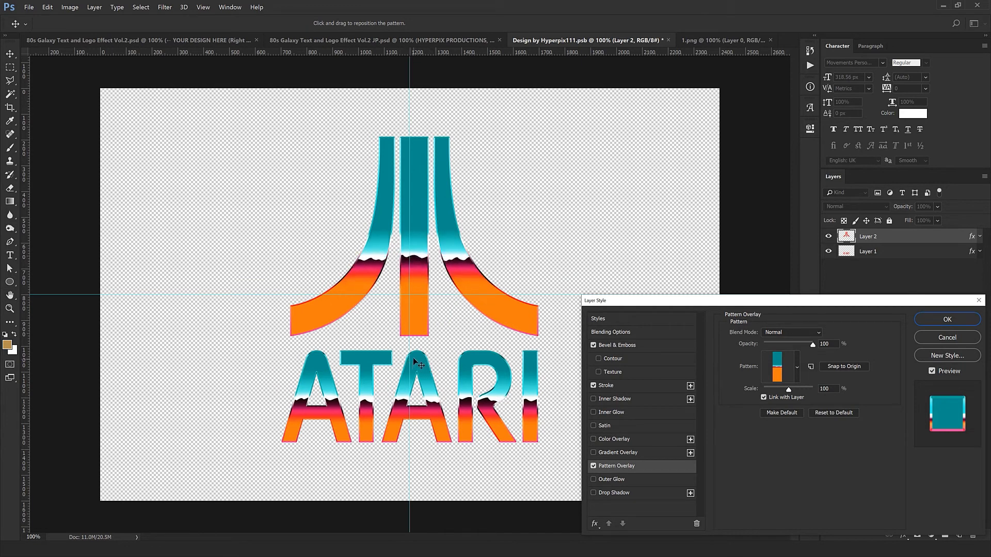
pyautogui.click(932, 326)
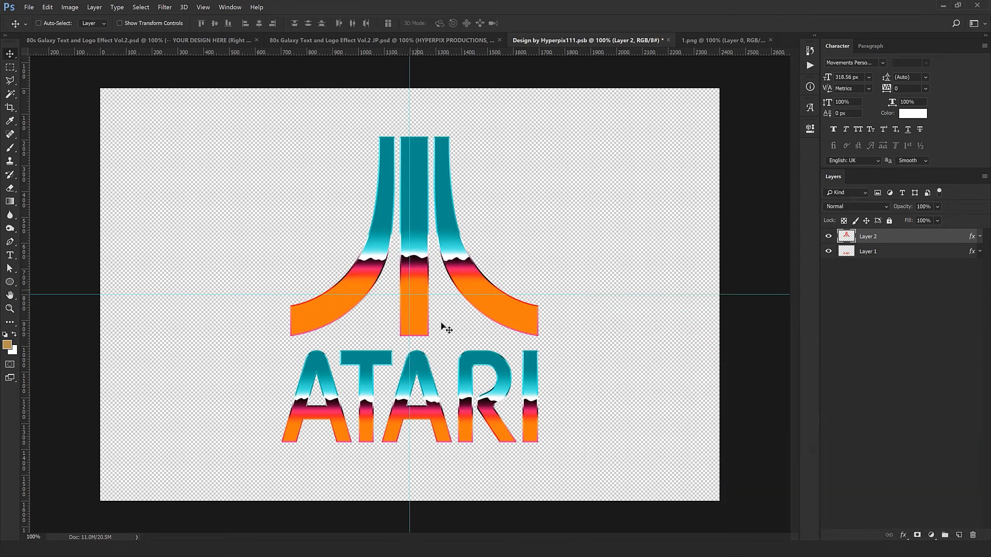
pyautogui.keyDown('shift'); pyautogui.click(901, 253); pyautogui.keyUp('shift')
pyautogui.hotkey('shift', 'Up')
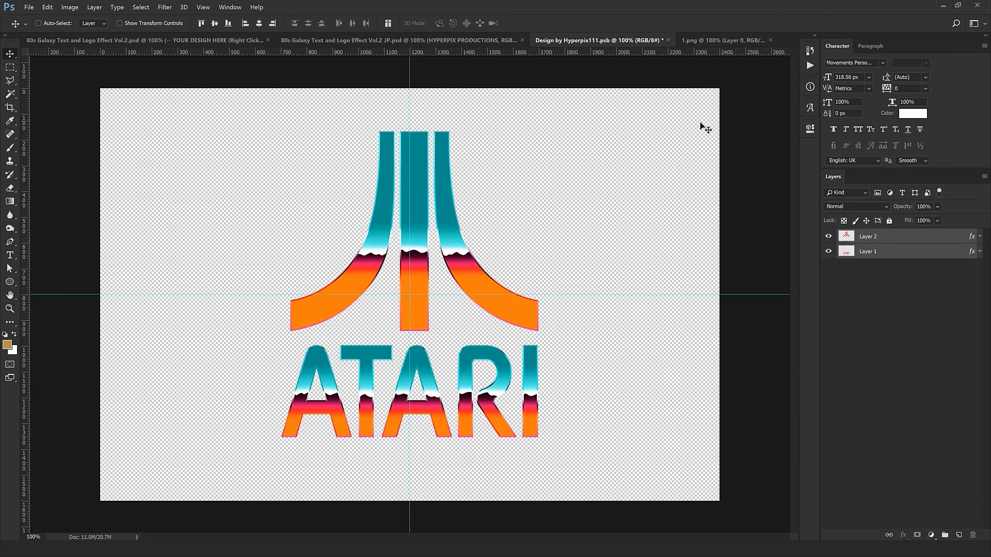
# Step: Close 1.png, and close the Design by Hyperpix111.psb smart object with its changes saved
pyautogui.click(771, 40)
pyautogui.click(747, 41)
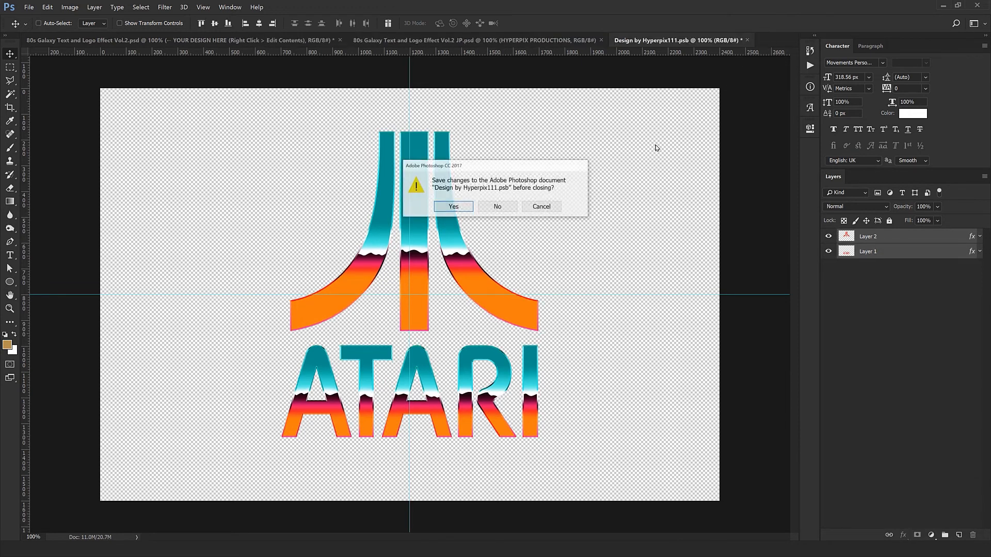
pyautogui.click(465, 209)
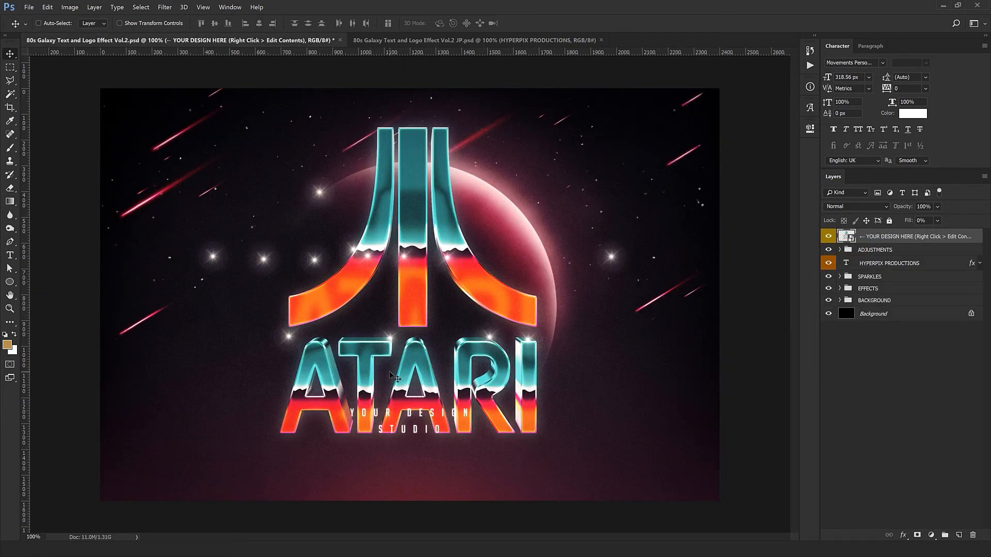
# Step: Hide the HYPERPIX PRODUCTIONS text layer and delete every Sparkle group except the topmost one in the SPARKLES group
pyautogui.click(890, 264)
pyautogui.click(829, 263)
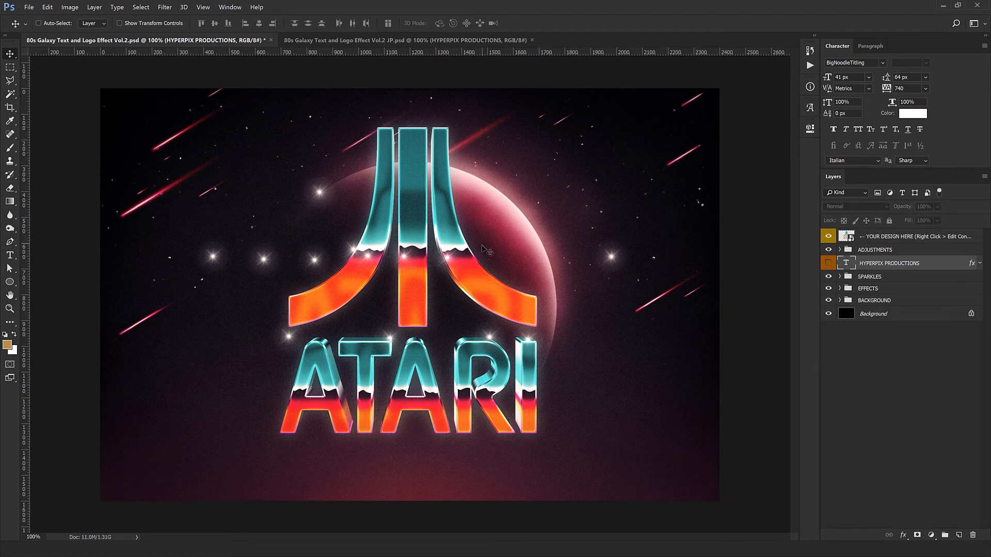
pyautogui.click(840, 276)
pyautogui.click(871, 300)
pyautogui.keyDown('shift'); pyautogui.click(870, 433); pyautogui.keyUp('shift')
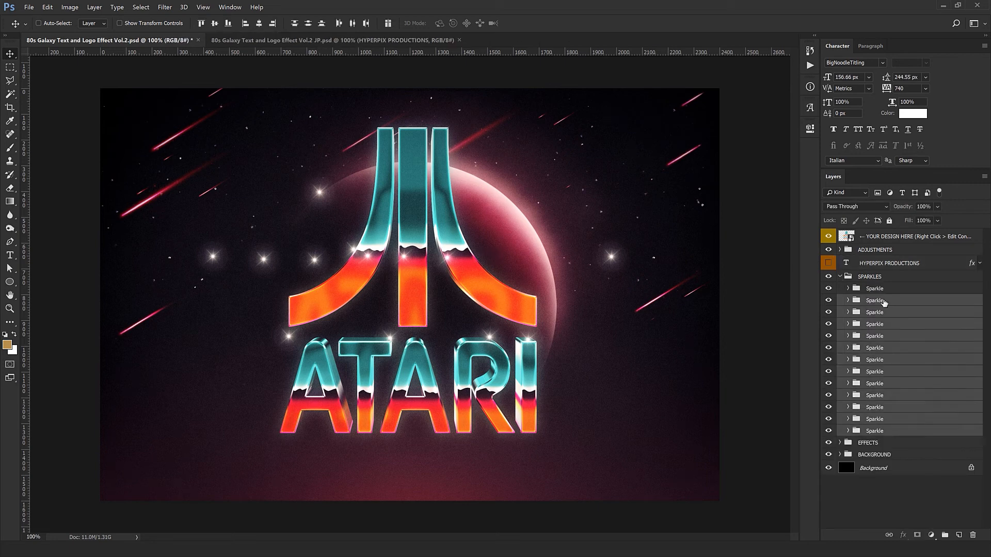
pyautogui.click(973, 536)
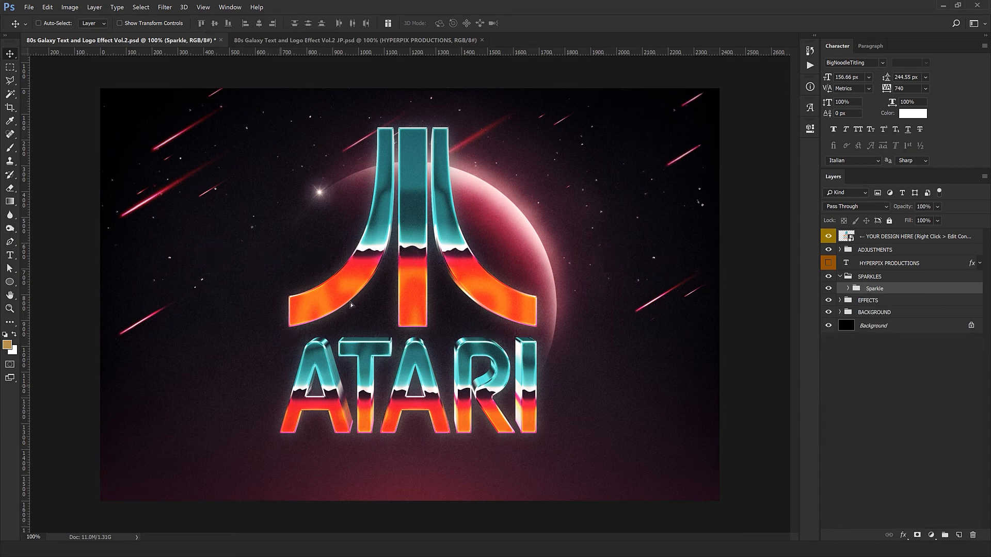
# Step: Move the remaining sparkle onto the logo and place duplicates of it on bright edges and corners of the symbol and letters
pyautogui.moveTo(288, 390); pyautogui.dragTo(450, 301)
pyautogui.hotkey('ctrl', 'j')
pyautogui.moveTo(387, 294); pyautogui.dragTo(558, 438)
pyautogui.hotkey('ctrl', 'j')
pyautogui.moveTo(586, 420); pyautogui.dragTo(529, 418)
pyautogui.hotkey('ctrl', 'j')
pyautogui.moveTo(457, 420); pyautogui.dragTo(423, 419)
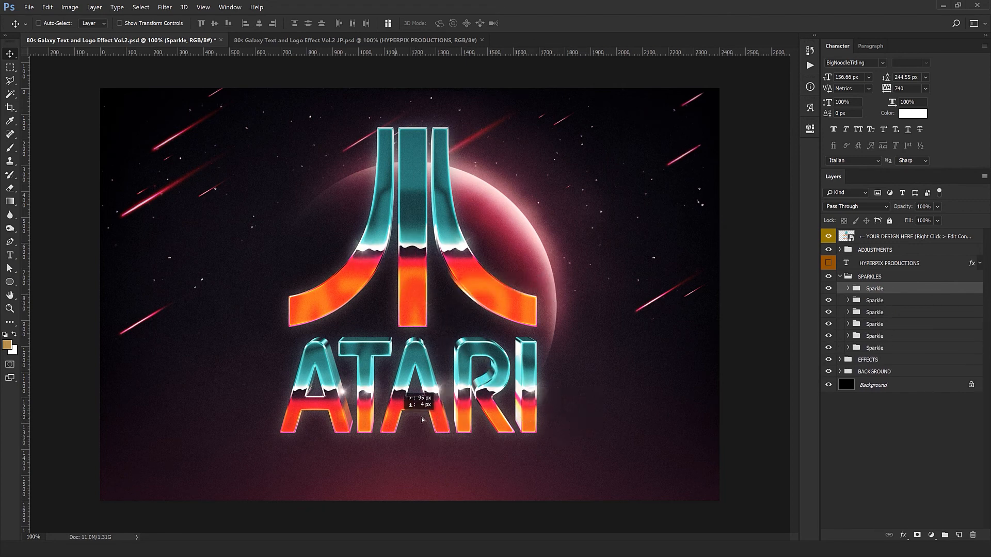
pyautogui.hotkey('ctrl', 'j')
pyautogui.moveTo(362, 288); pyautogui.dragTo(391, 369)
pyautogui.hotkey('ctrl', 'j')
pyautogui.moveTo(462, 442); pyautogui.dragTo(508, 507)
pyautogui.hotkey('ctrl', 'j')
pyautogui.moveTo(459, 315); pyautogui.dragTo(425, 355)
pyautogui.hotkey('ctrl', 'j')
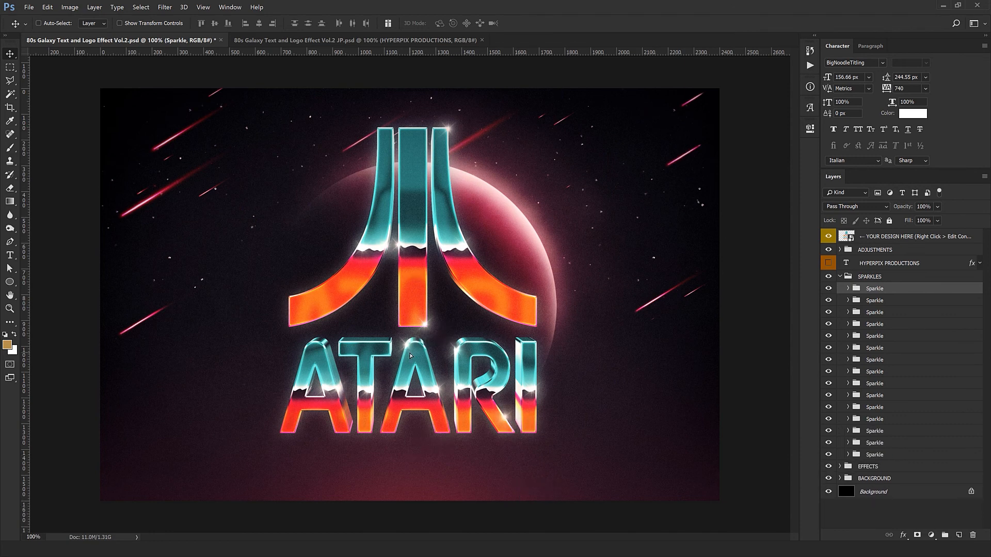
# Step: Collapse the SPARKLES group and nudge it down together with the EFFECTS group to center the logo vertically
pyautogui.click(840, 277)
pyautogui.keyDown('shift'); pyautogui.click(870, 289); pyautogui.keyUp('shift')
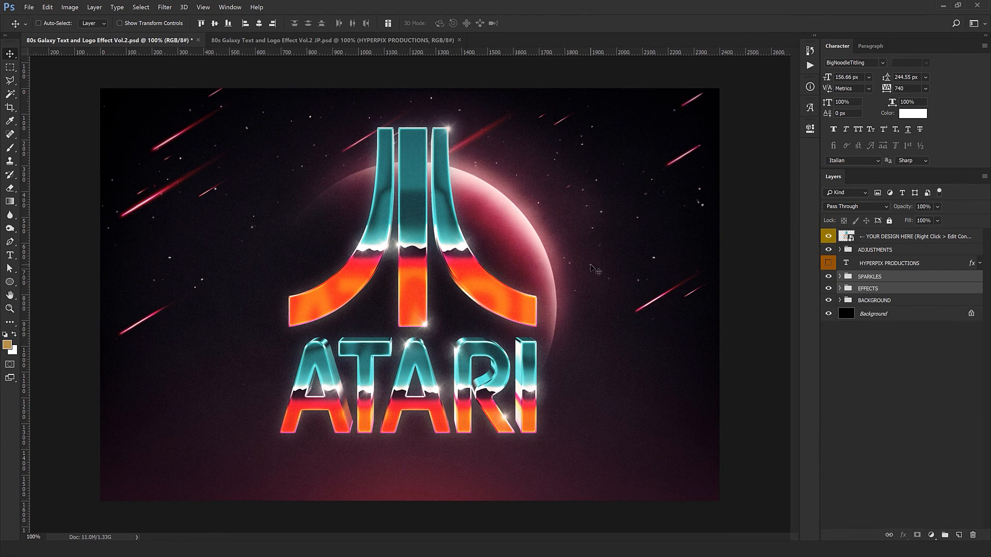
pyautogui.hotkey('shift', 'Down')
pyautogui.hotkey('shift', 'Down')
pyautogui.hotkey('shift', 'Down')
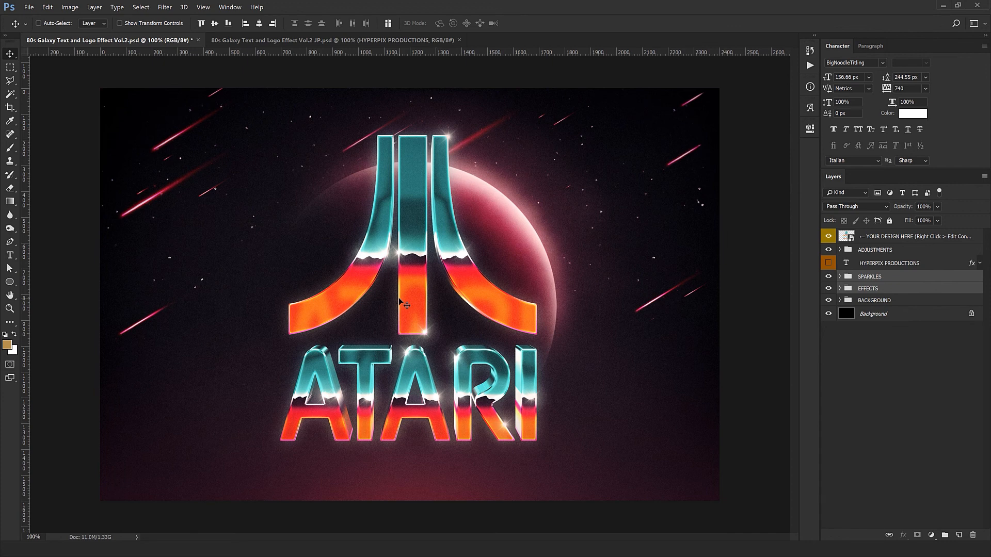
pyautogui.hotkey('shift', 'Down')
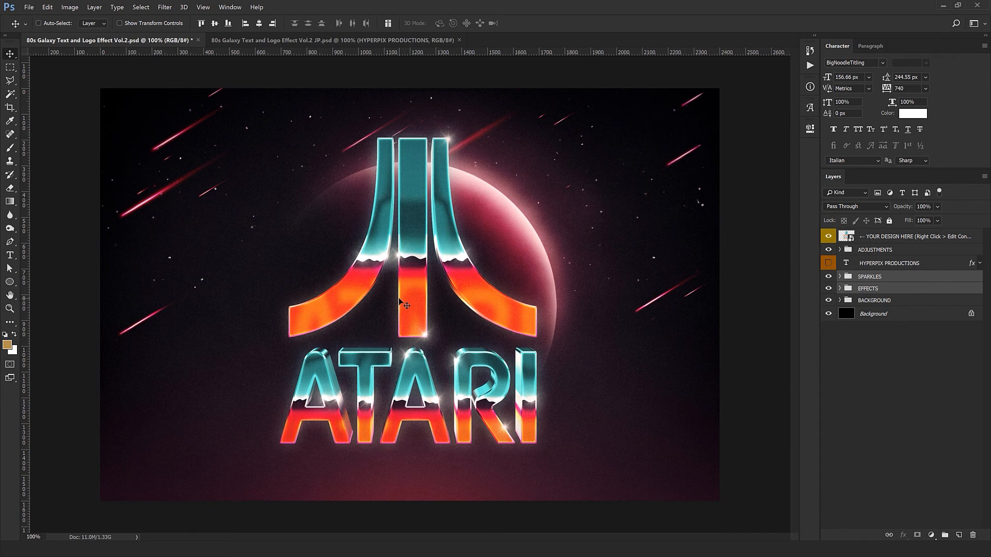